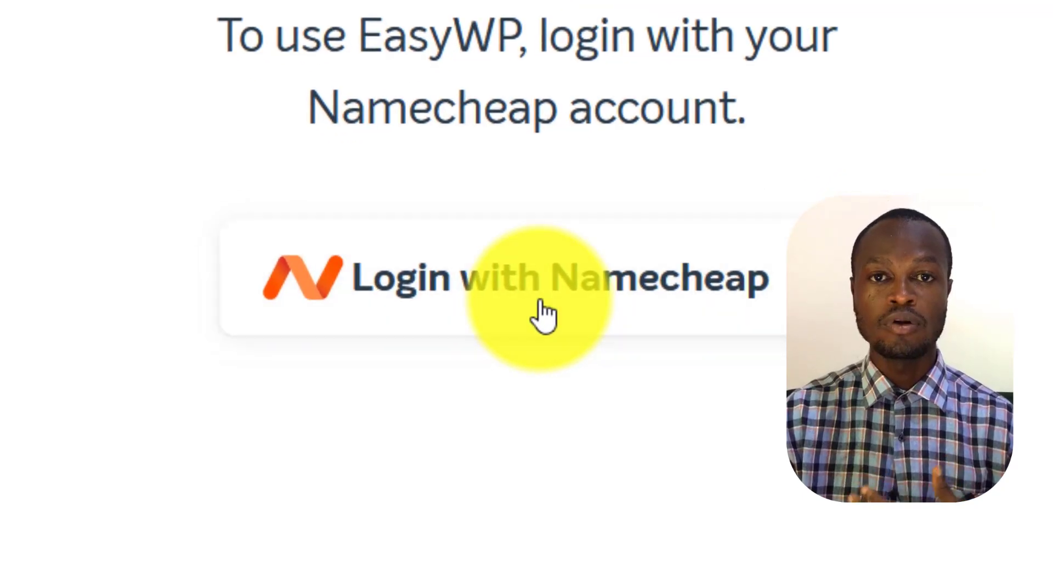
# Open the Namecheap sign-up form from the EasyWP login and fill in the first name, last name and email address
pyautogui.click(541, 310)
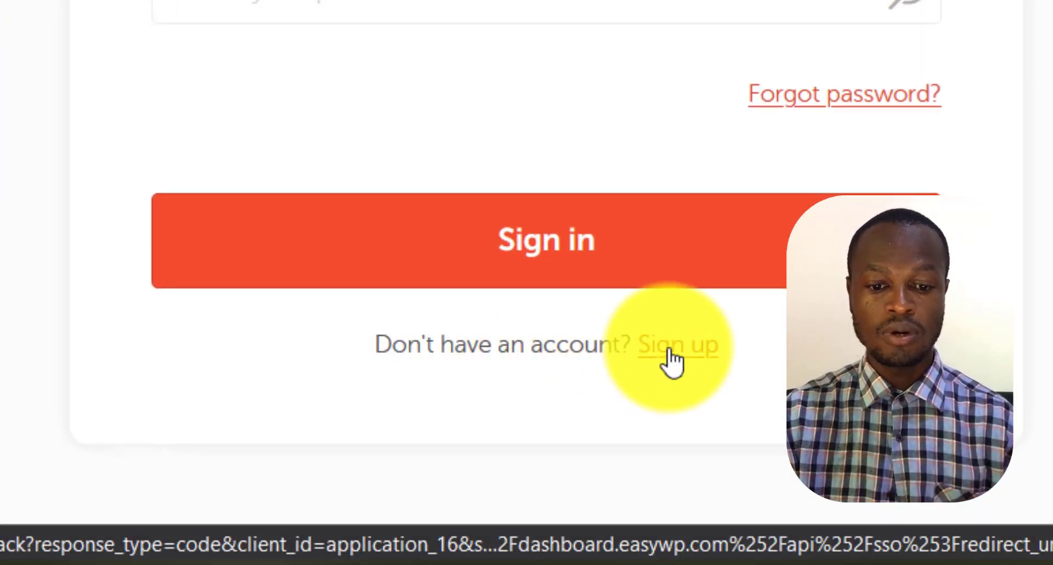
pyautogui.click(670, 354)
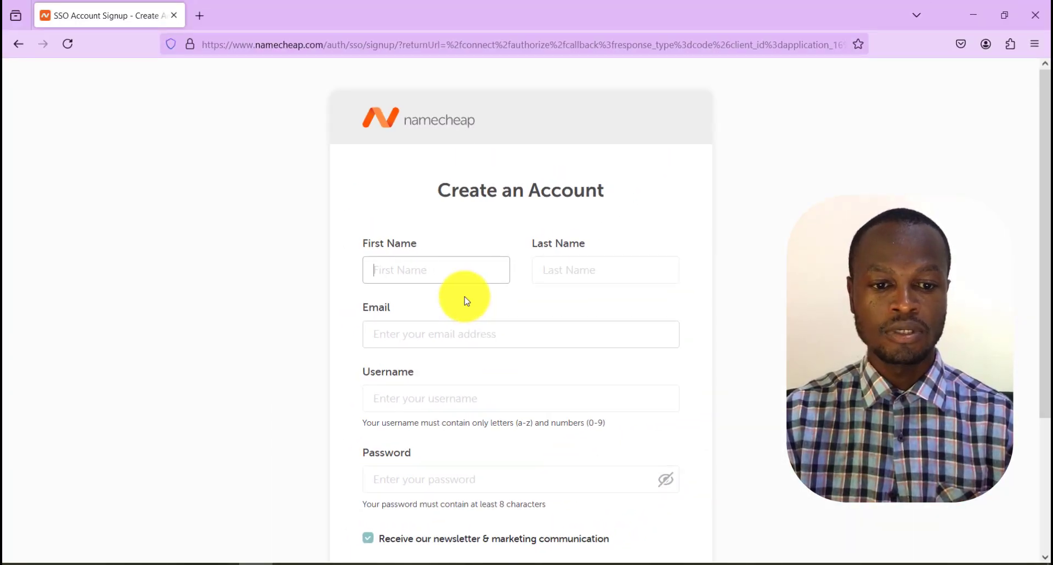
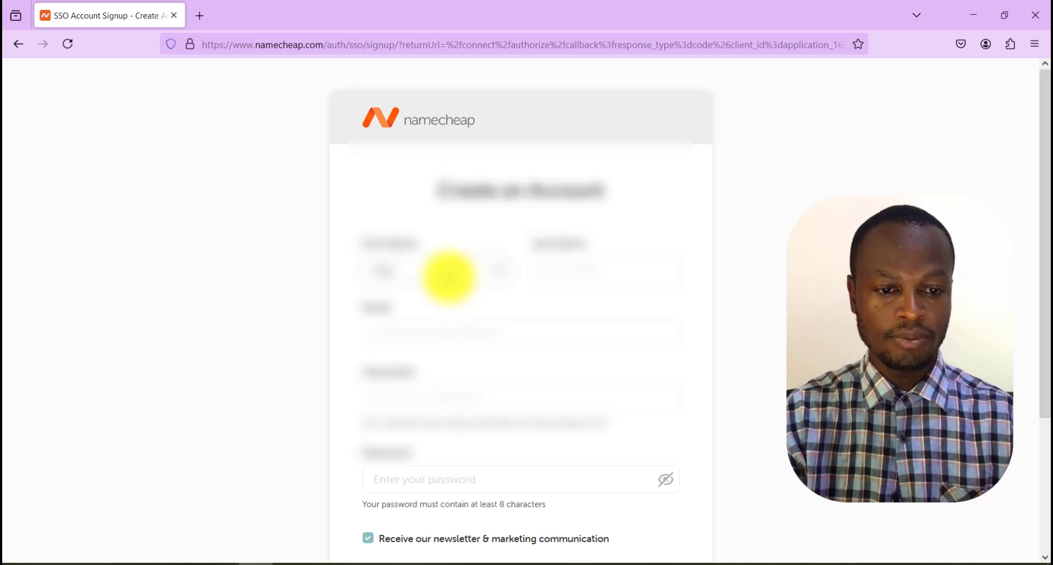
pyautogui.press('Tab')
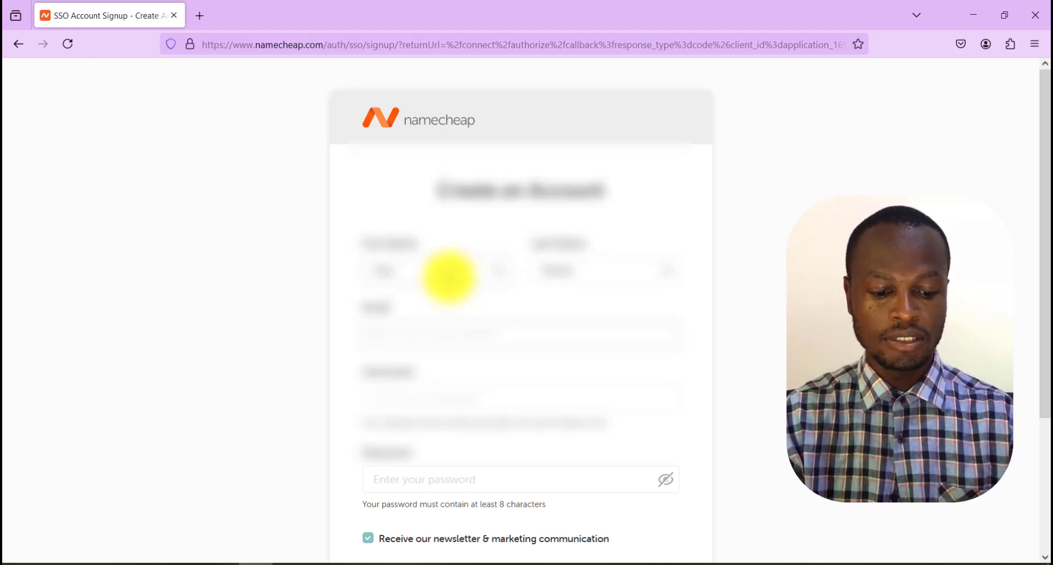
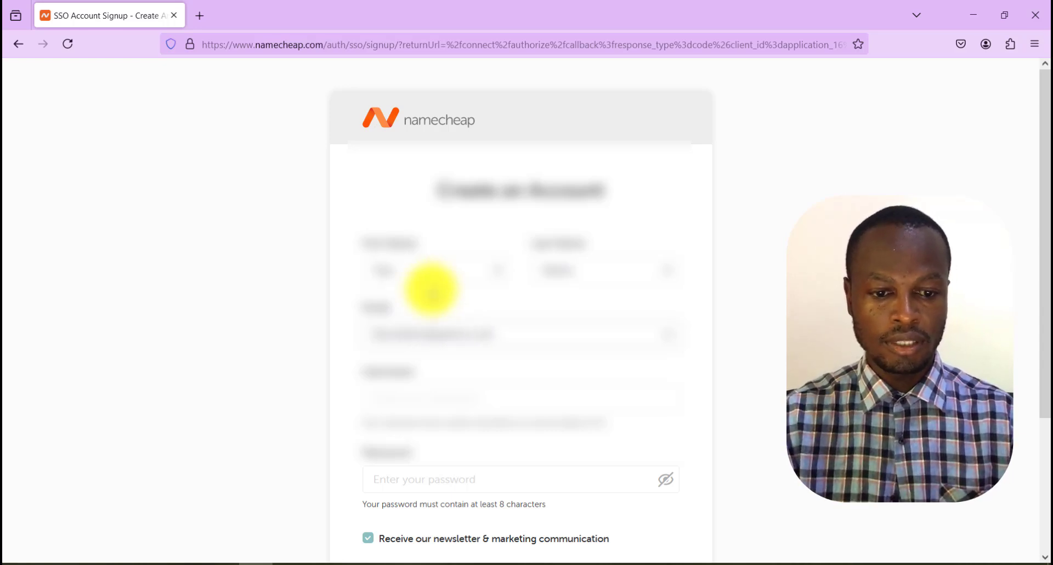
# Fill in the username and the account password on the Namecheap sign-up form
pyautogui.click(441, 396)
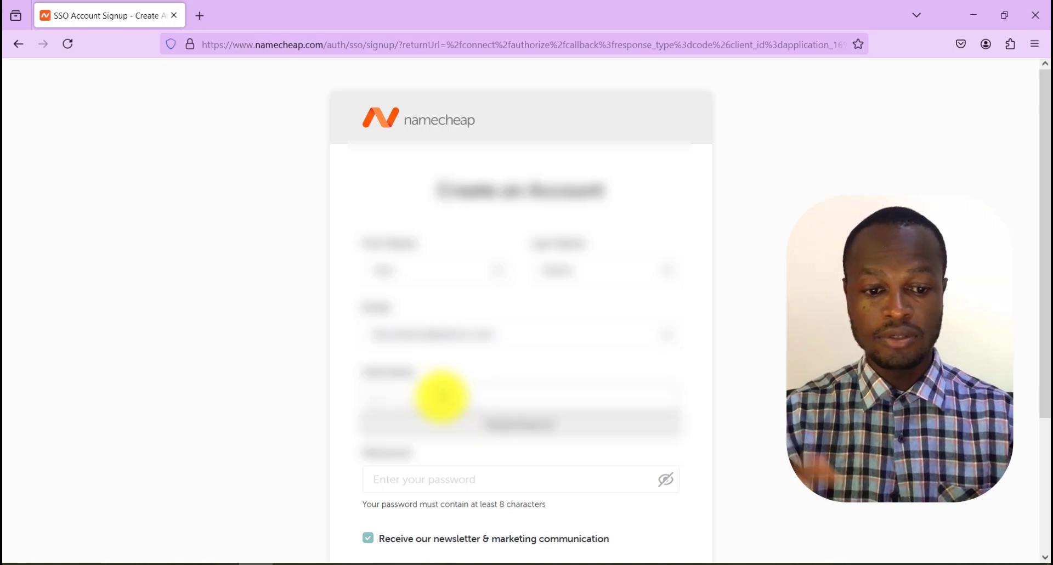
pyautogui.write('demo')
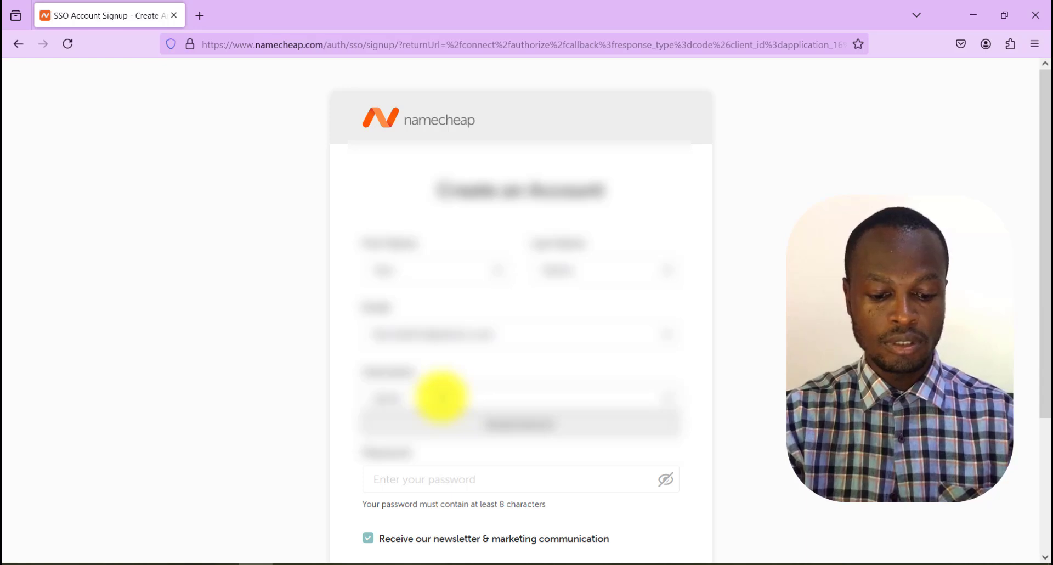
pyautogui.write('user')
pyautogui.click(696, 414)
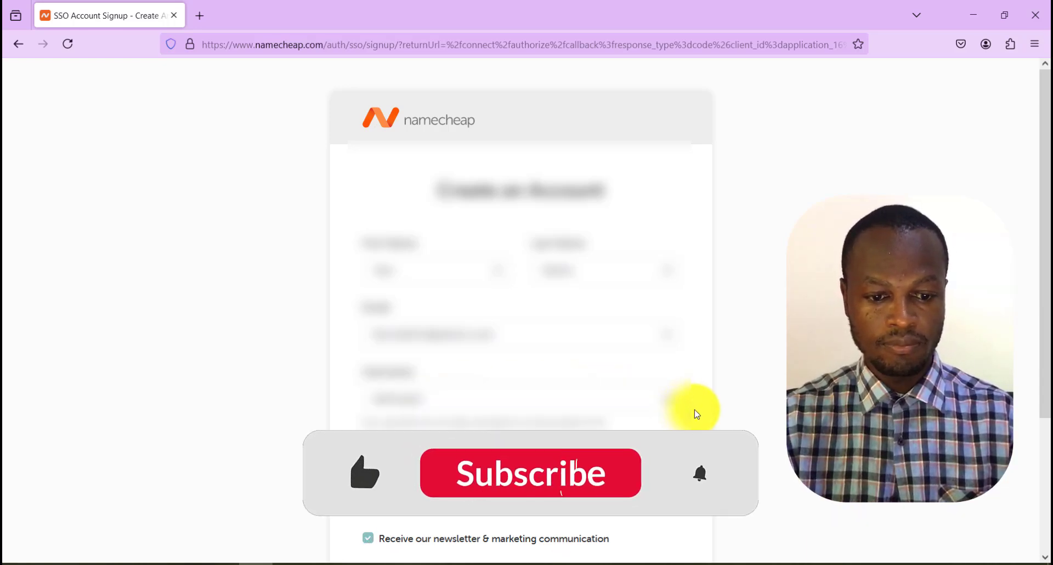
pyautogui.scroll(-2, 697, 414)
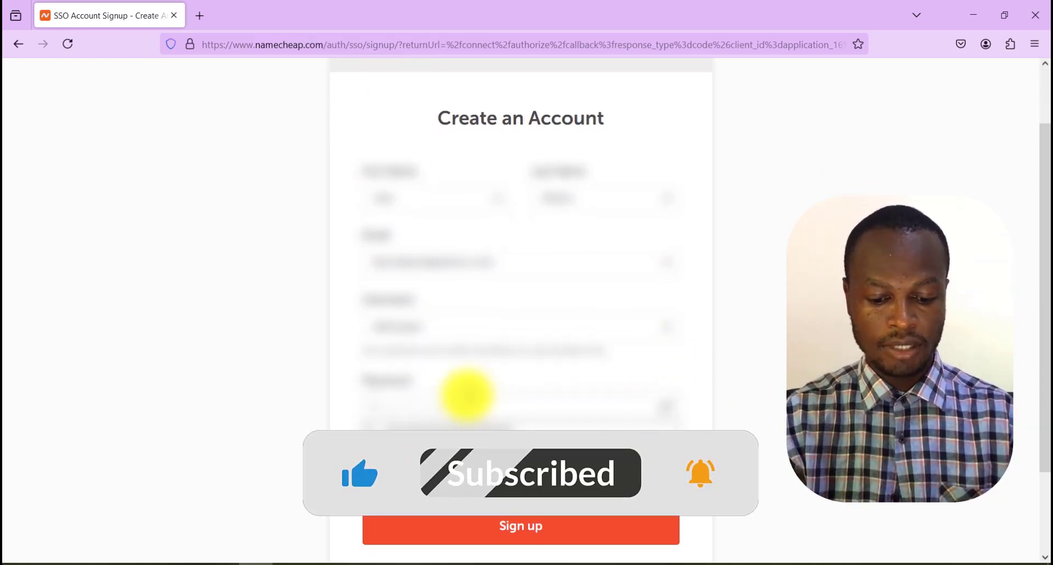
pyautogui.write('•••••')
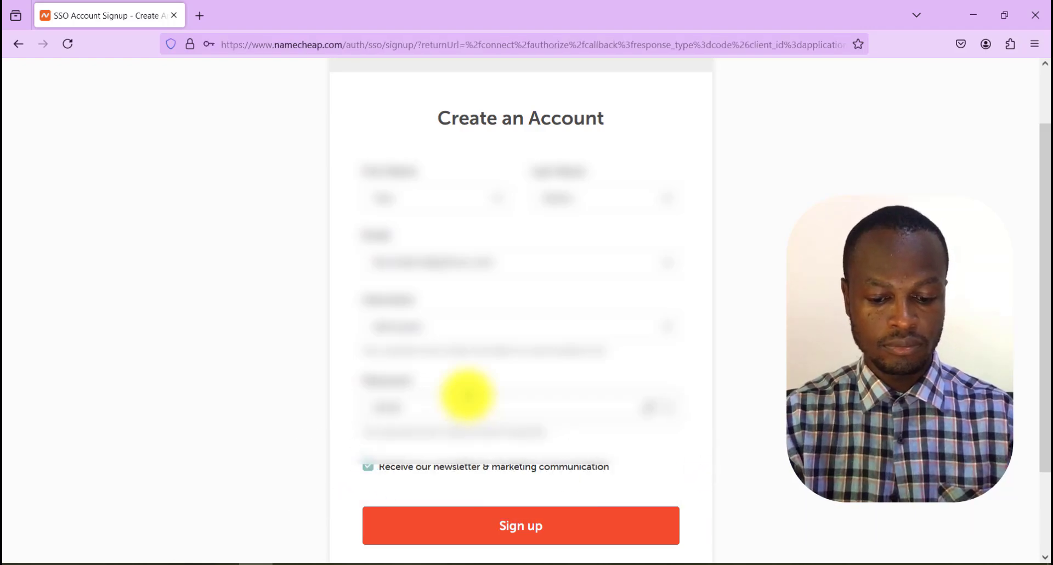
pyautogui.write('••••••')
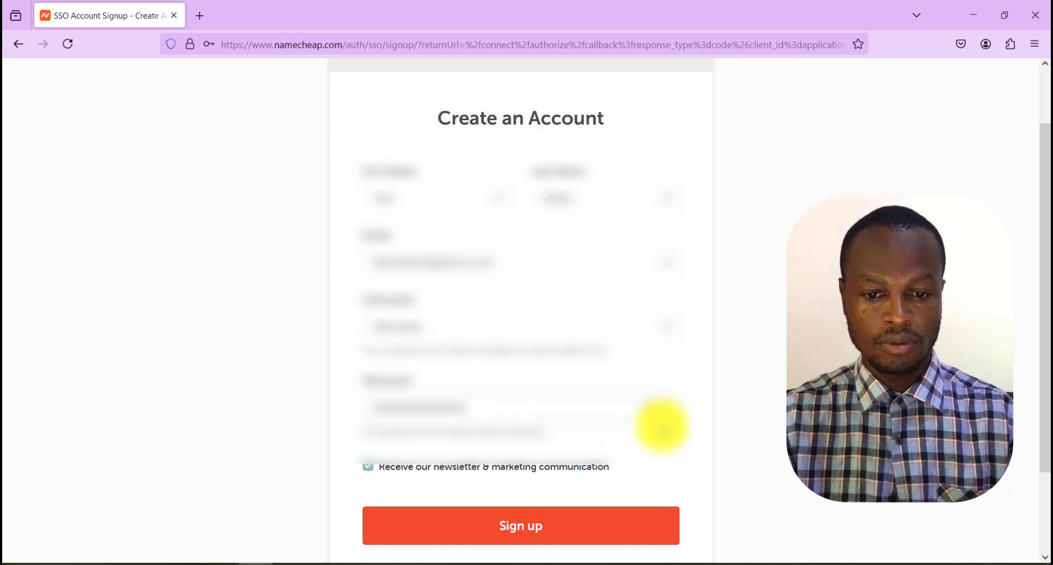
pyautogui.scroll(-2, 768, 433)
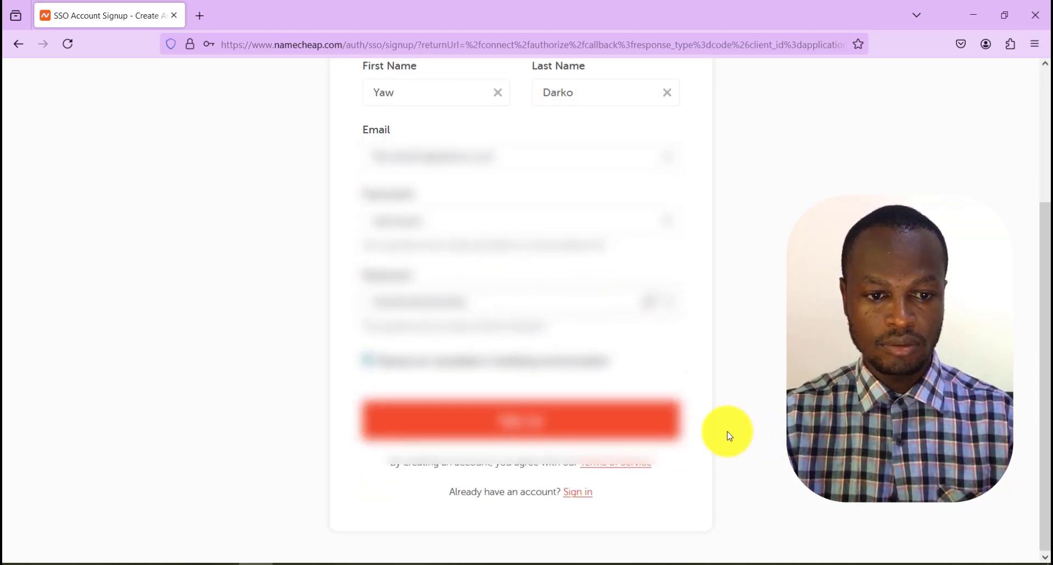
pyautogui.scroll(1, 729, 436)
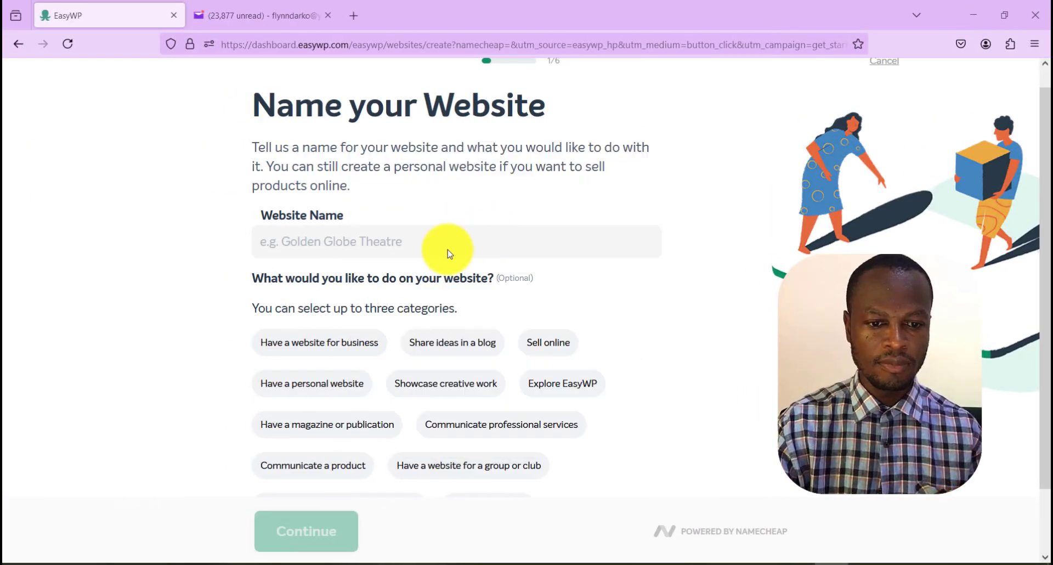
# Name the website TheEjuasoMarketer
pyautogui.click(381, 242)
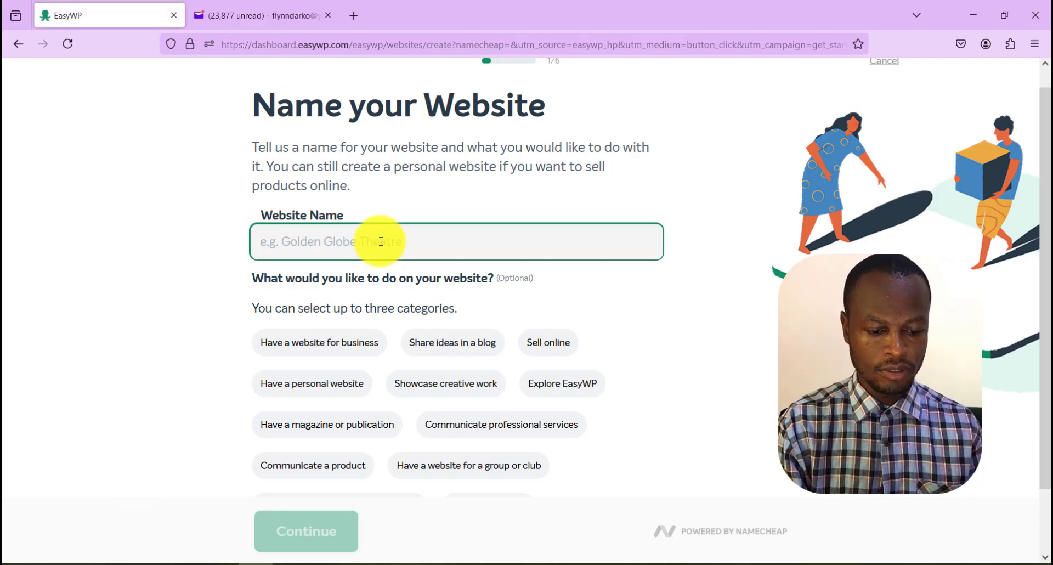
pyautogui.write('T')
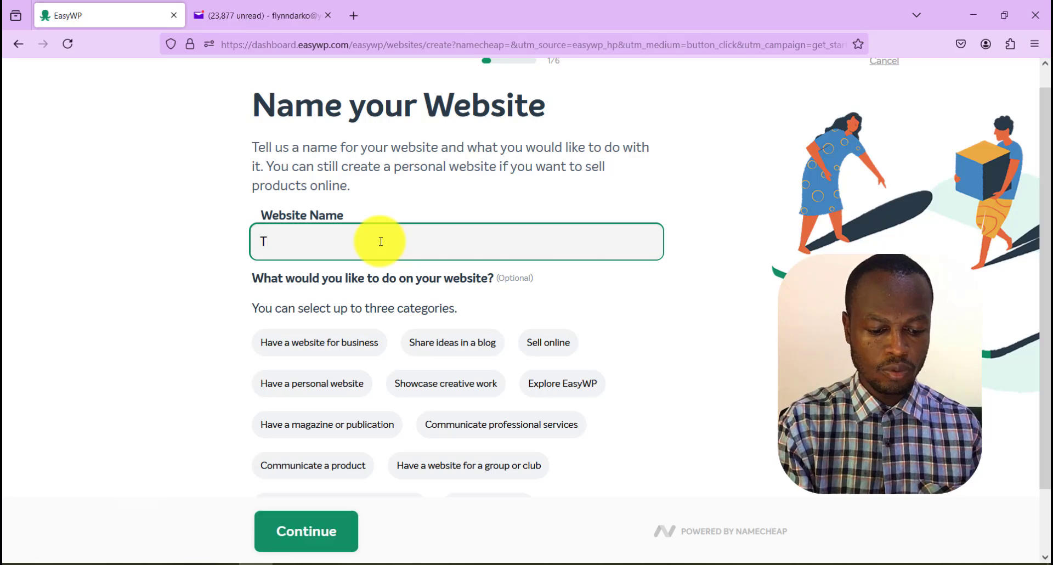
pyautogui.write('heEjuasoMarketer')
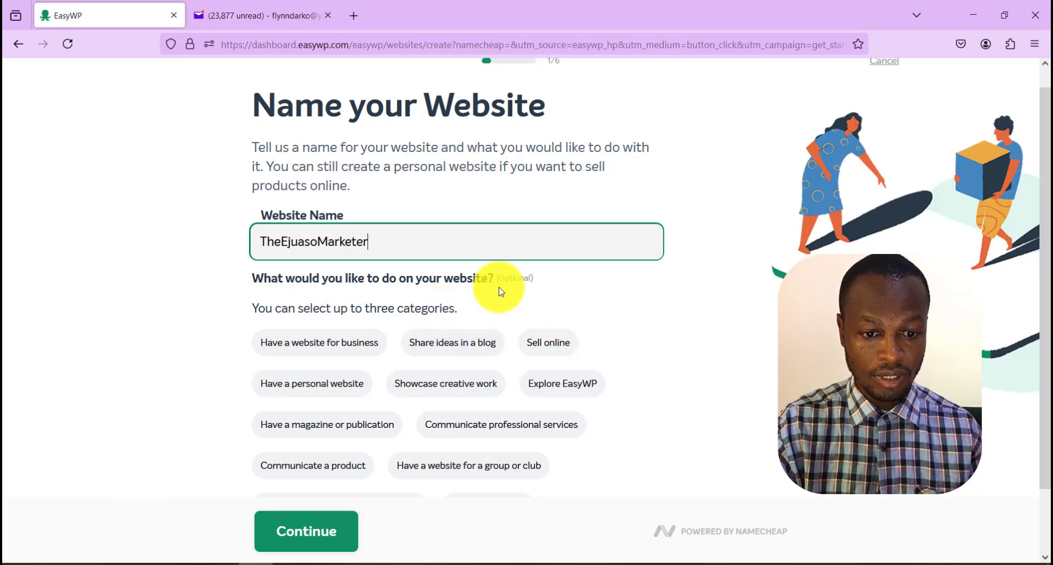
# Choose the website purposes Sell online, Have a personal website and Communicate professional services, and proceed to the plan selection
pyautogui.click(540, 346)
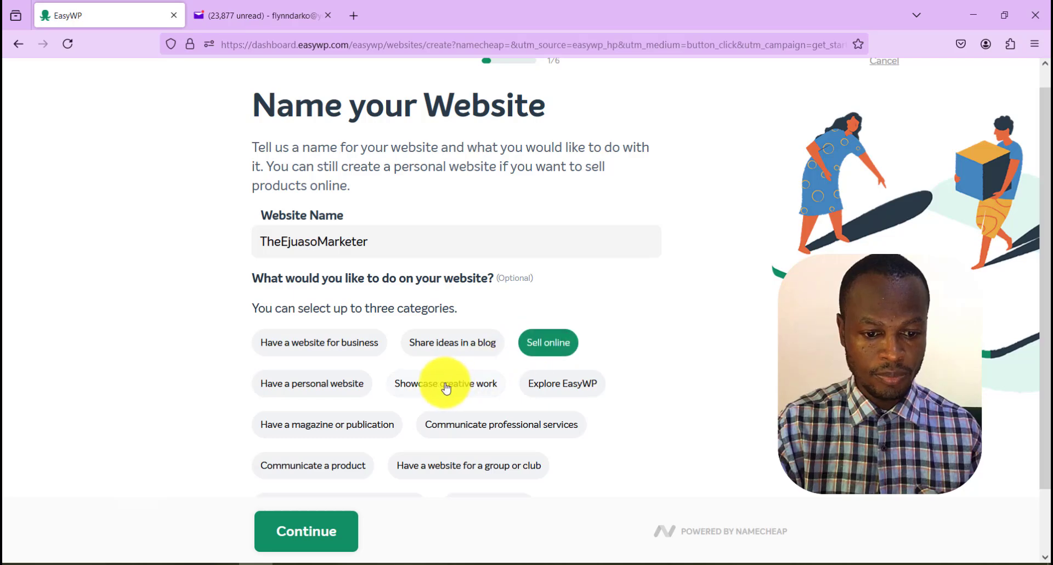
pyautogui.click(343, 389)
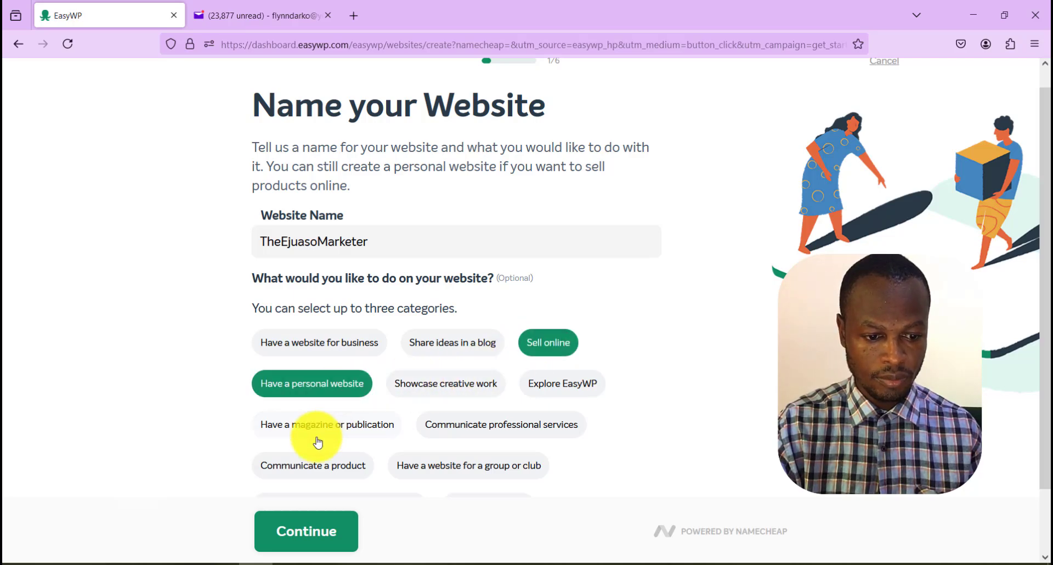
pyautogui.click(476, 434)
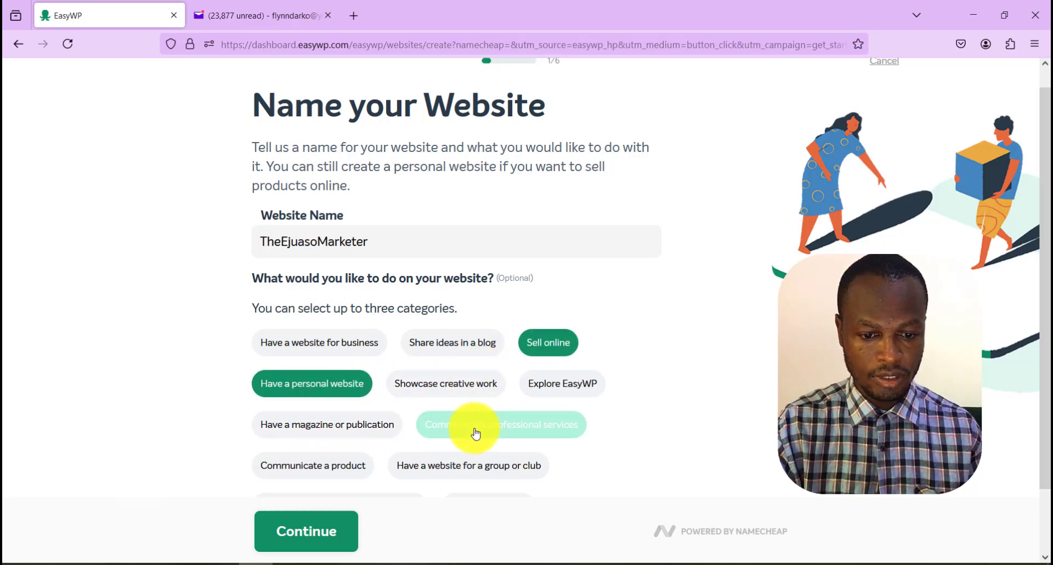
pyautogui.scroll(-2, 526, 420)
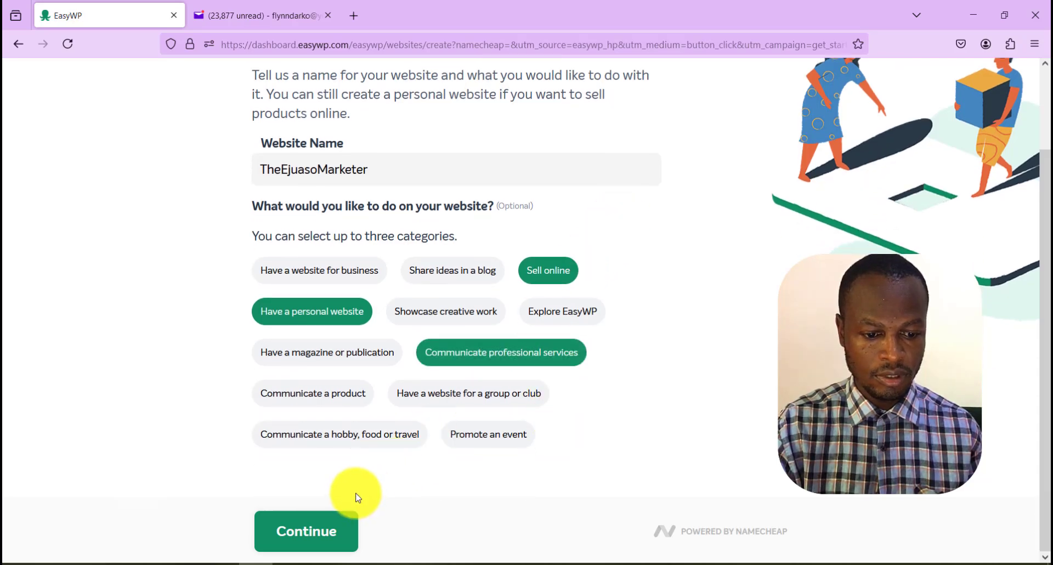
pyautogui.click(322, 528)
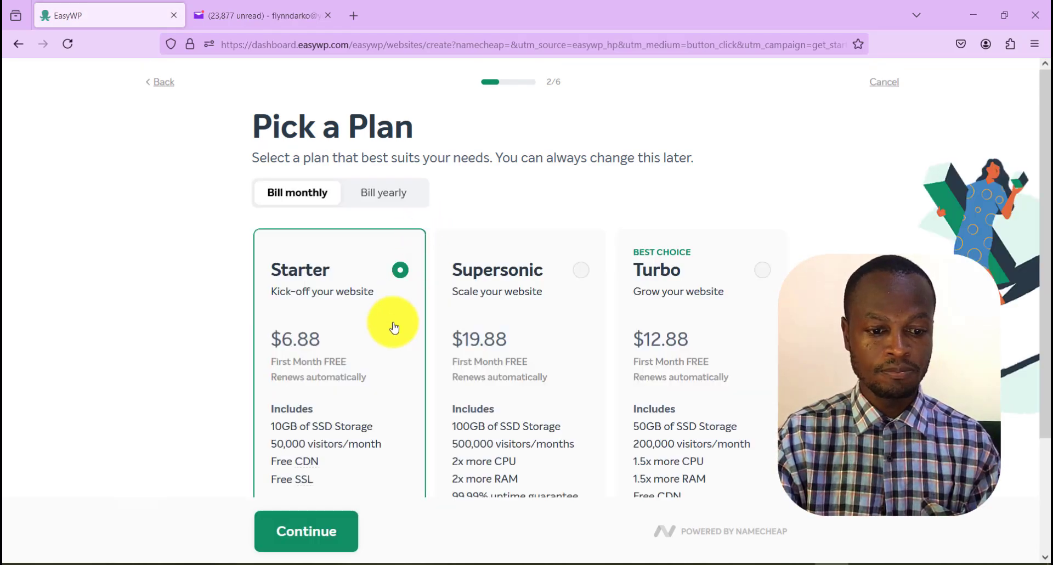
# Review the hosting plans and continue with the Starter plan billed monthly
pyautogui.scroll(-3, 365, 402)
pyautogui.scroll(3, 366, 405)
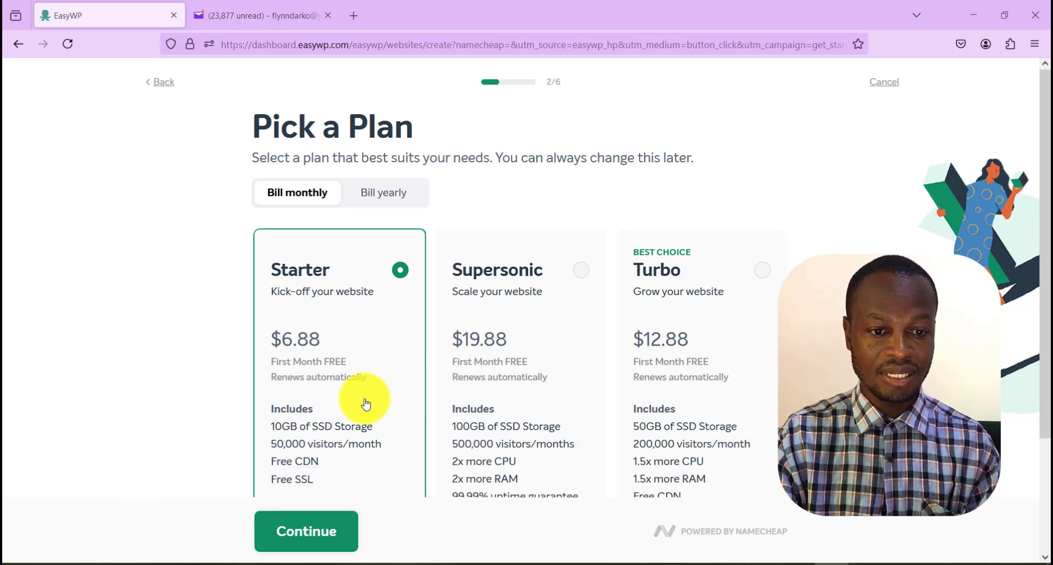
pyautogui.scroll(-2, 367, 405)
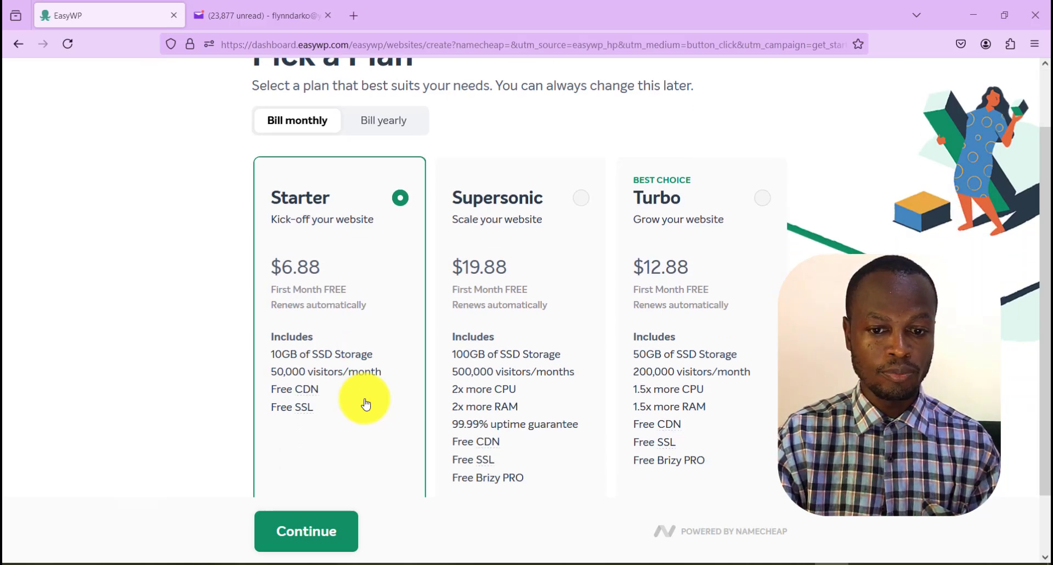
pyautogui.scroll(-2, 366, 405)
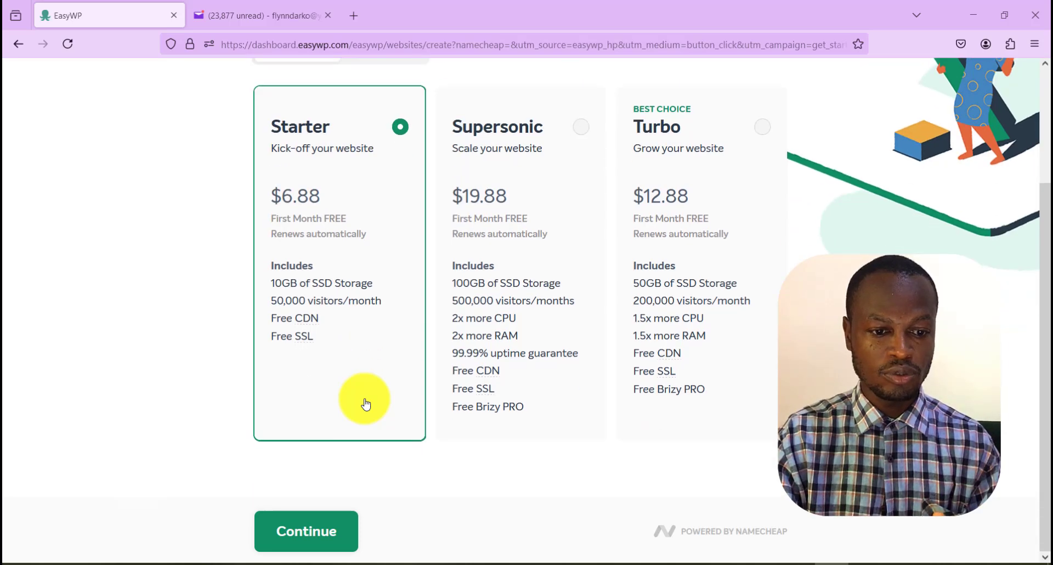
pyautogui.click(317, 527)
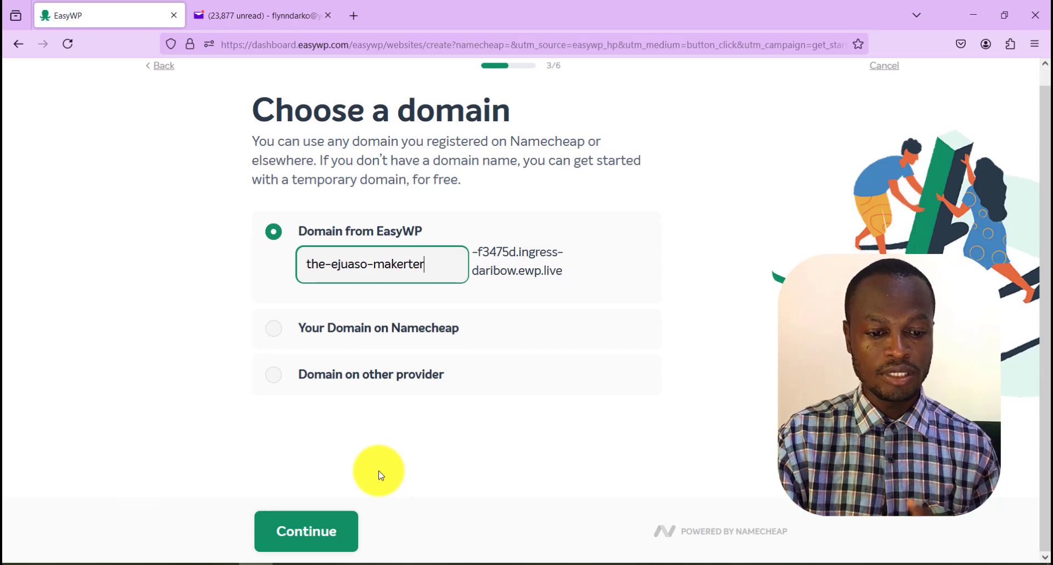
# Accept the EasyWP domain the-ejuaso-makerter, and choose the Storefront theme to proceed to the plugin selection
pyautogui.click(329, 534)
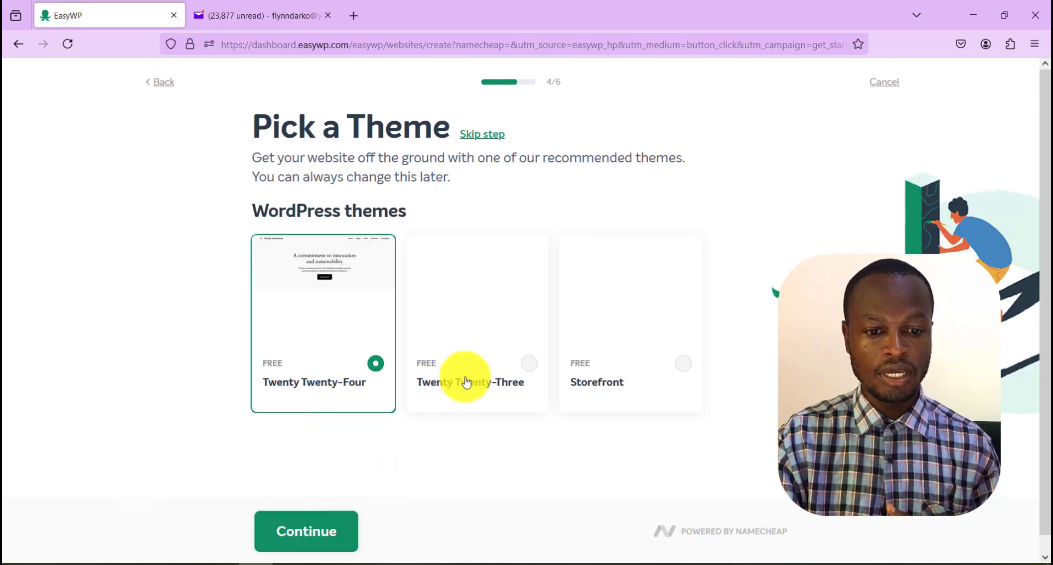
pyautogui.moveTo(624, 326)
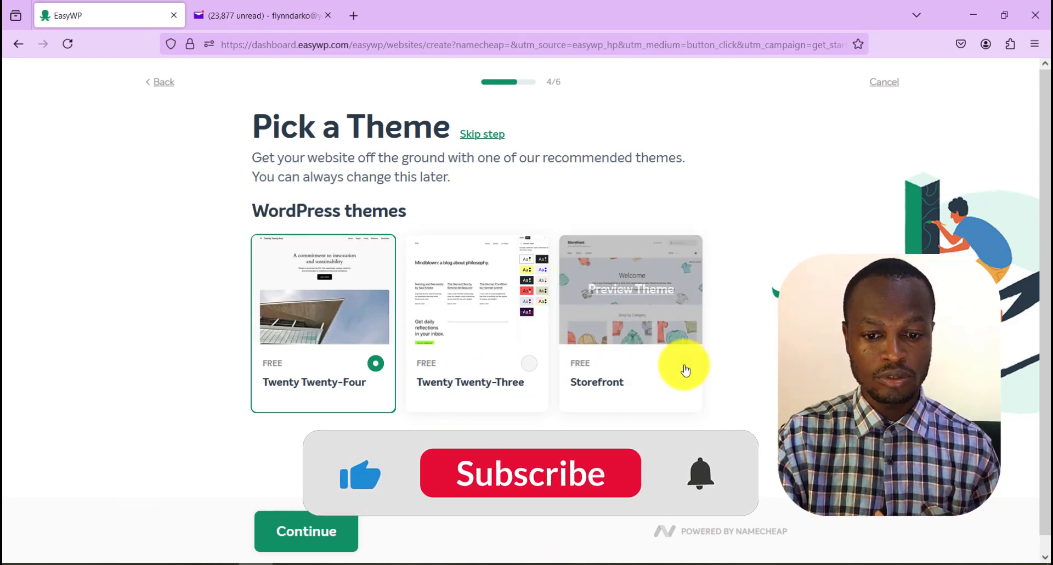
pyautogui.click(662, 366)
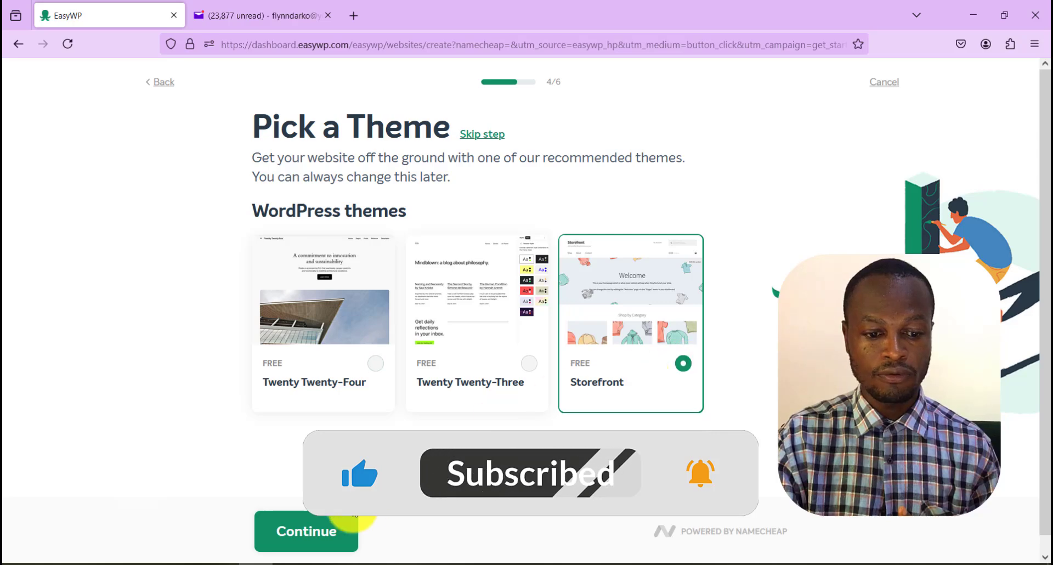
pyautogui.click(324, 530)
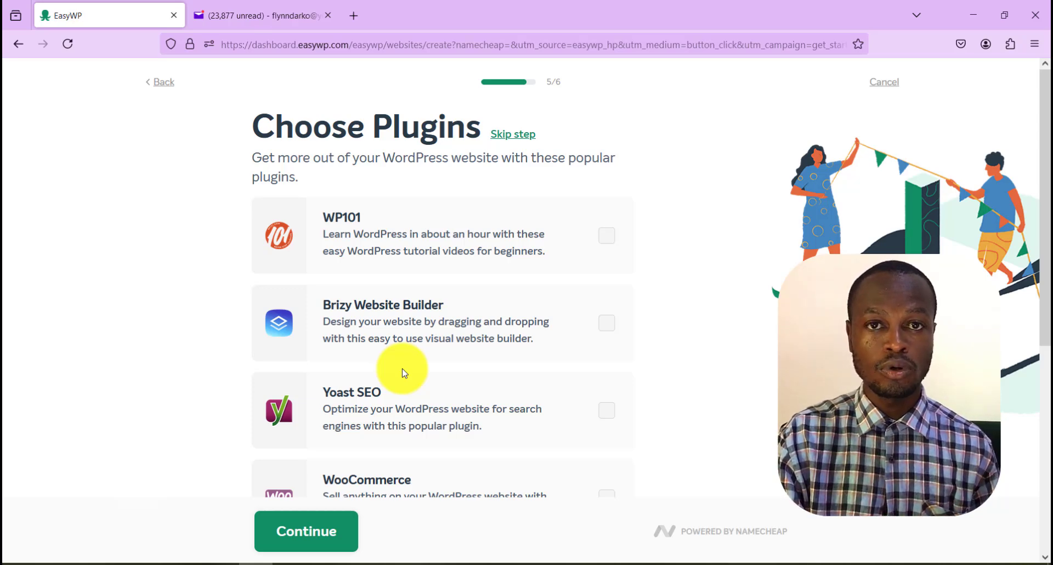
# Select the Brizy Website Builder, Yoast SEO, WooCommerce and Site Kit by Google plugins for the website
pyautogui.click(607, 323)
pyautogui.scroll(-2, 607, 351)
pyautogui.click(607, 362)
pyautogui.scroll(-2, 603, 365)
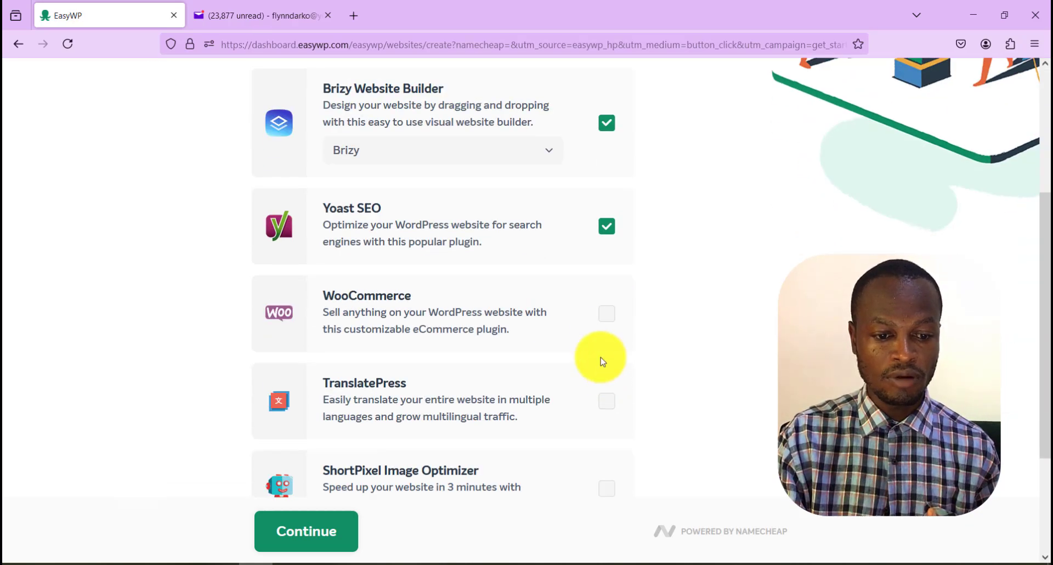
pyautogui.click(606, 314)
pyautogui.scroll(-3, 529, 360)
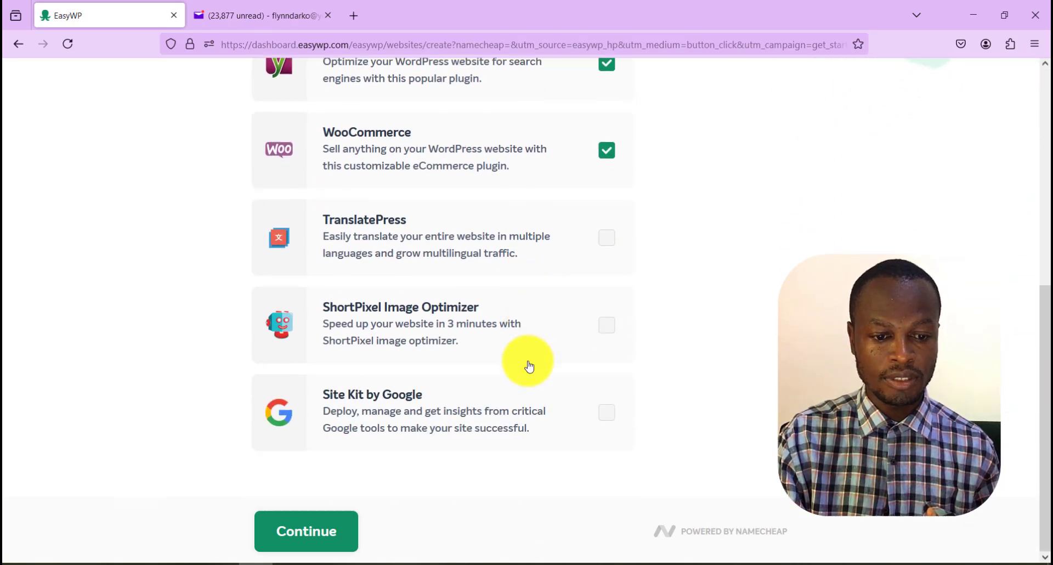
pyautogui.click(607, 414)
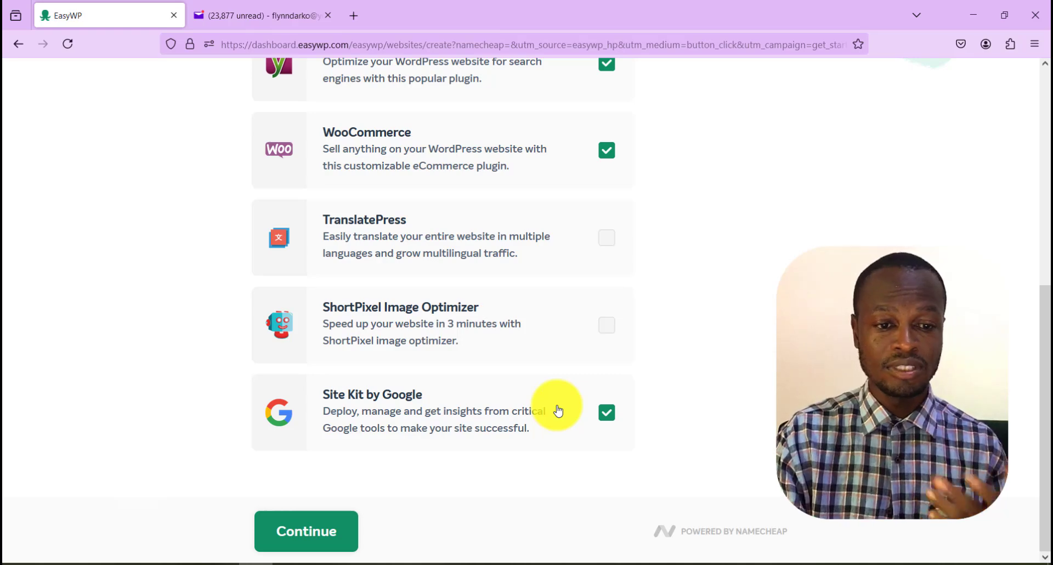
pyautogui.scroll(7, 528, 384)
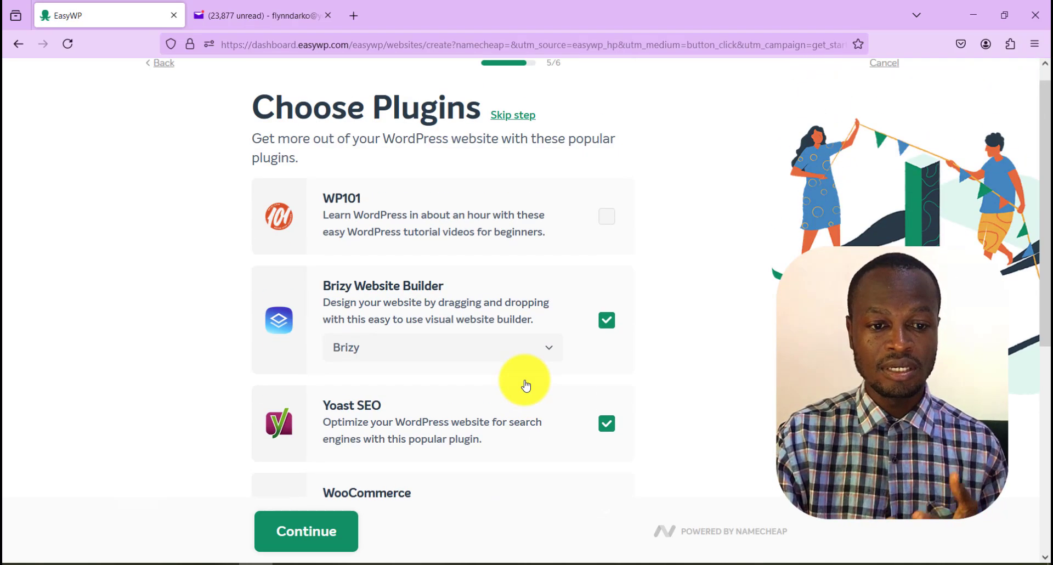
# Check the plugin choices through to Site Kit by Google and proceed to the details review
pyautogui.scroll(-3, 527, 384)
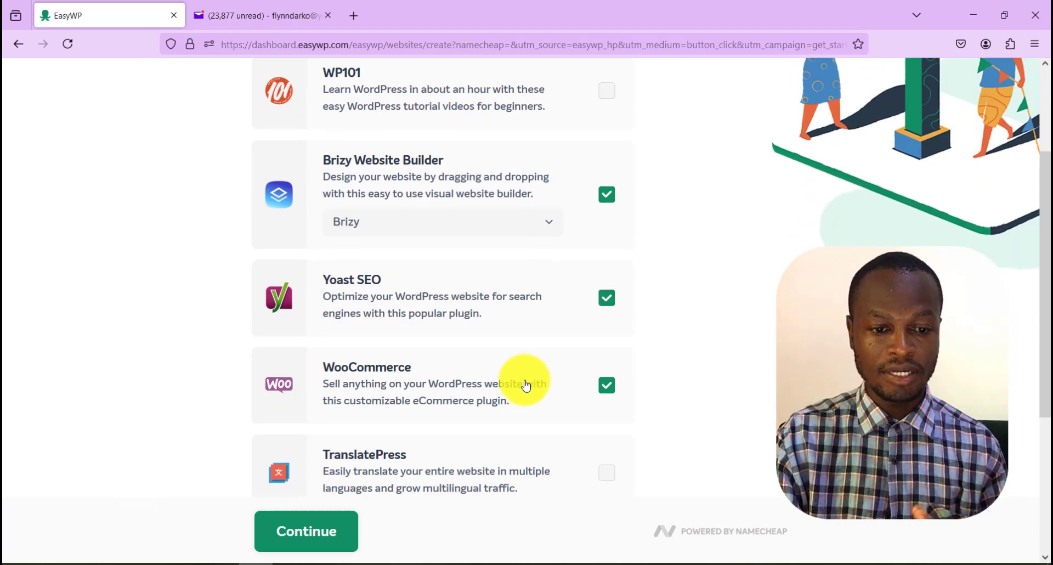
pyautogui.scroll(-3, 527, 384)
pyautogui.scroll(-2, 527, 386)
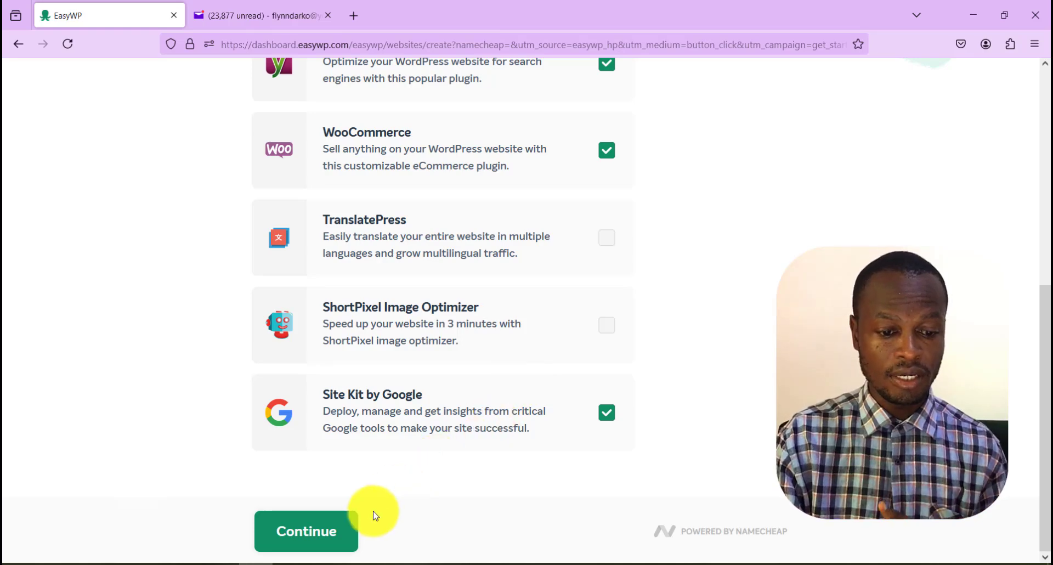
pyautogui.click(336, 538)
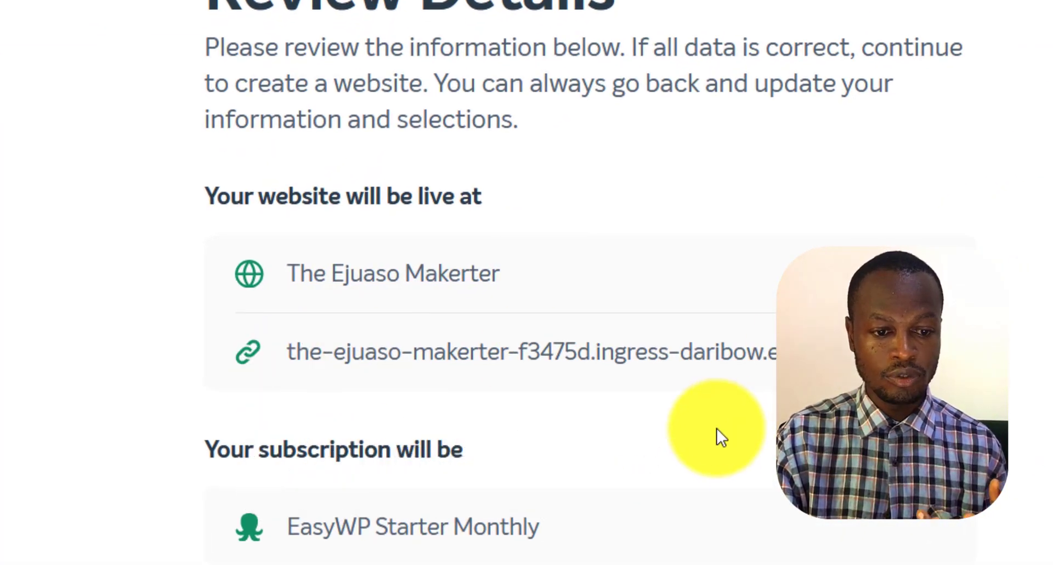
# Review the website address, subscription, theme and plugins, and continue to the purchase
pyautogui.scroll(-2, 719, 438)
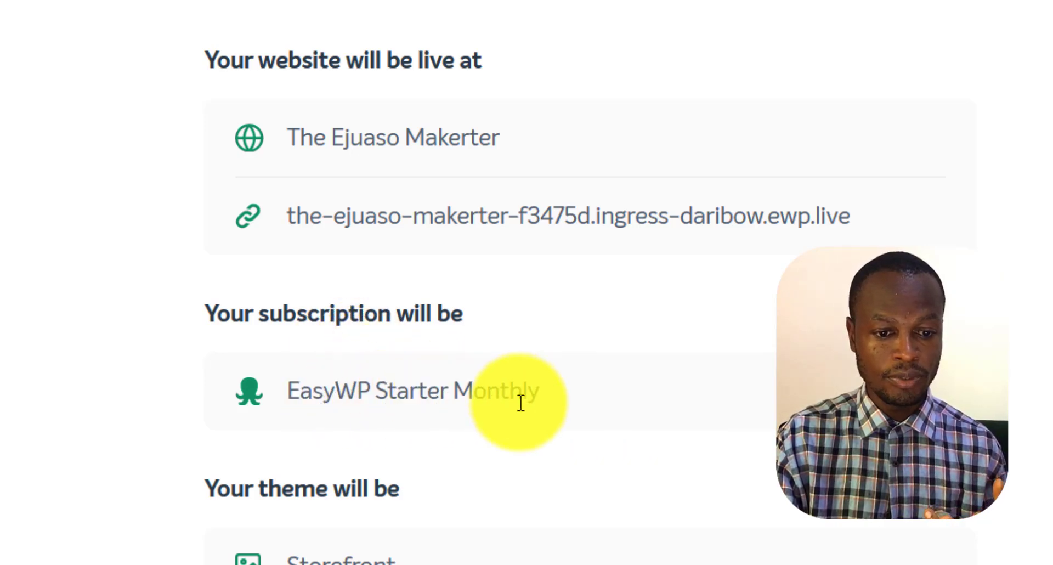
pyautogui.scroll(-1, 543, 406)
pyautogui.scroll(-4, 563, 404)
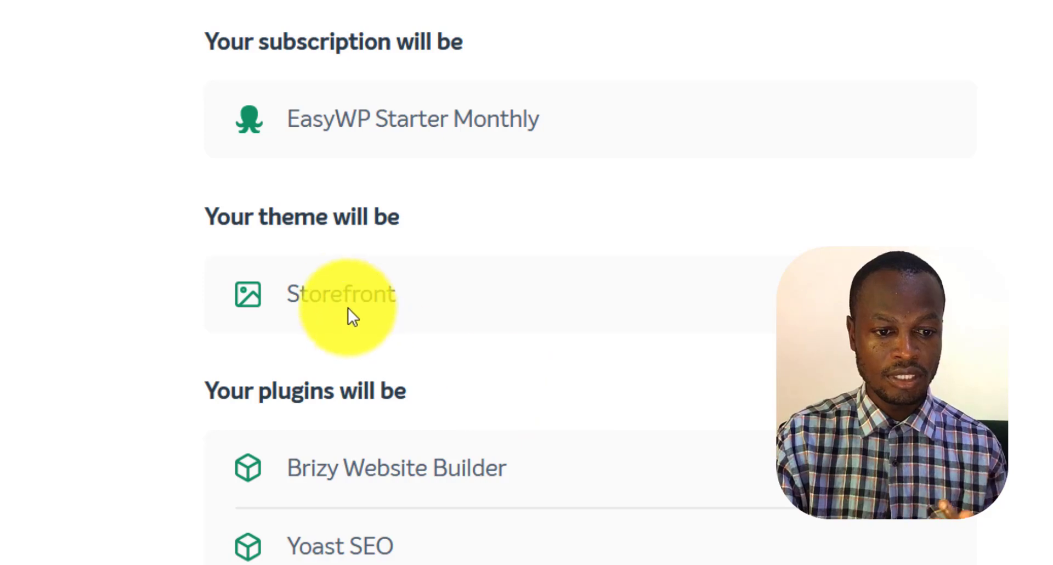
pyautogui.scroll(-3, 460, 369)
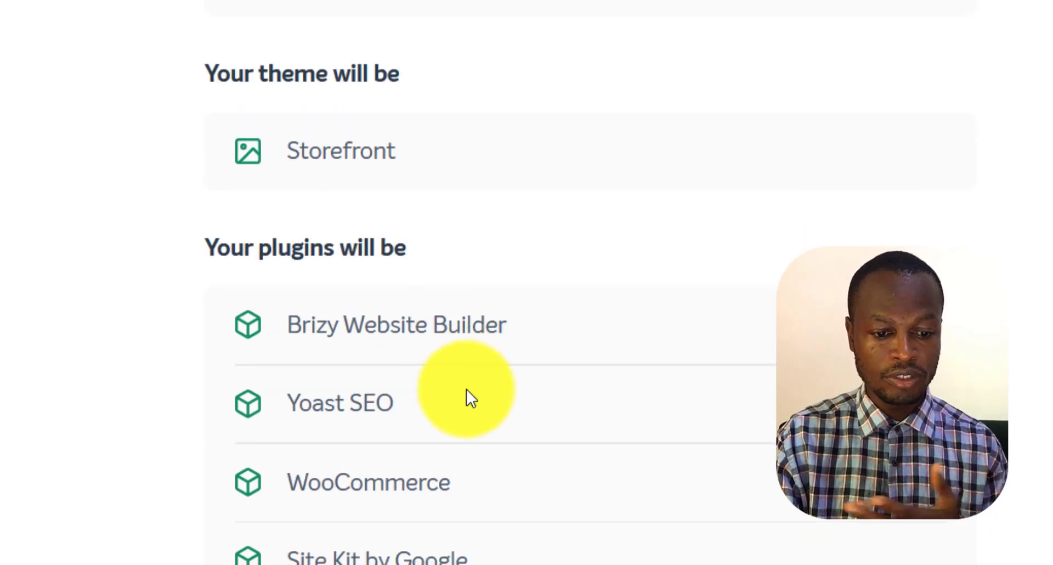
pyautogui.scroll(10, 475, 400)
pyautogui.scroll(-7, 475, 373)
pyautogui.scroll(-5, 474, 331)
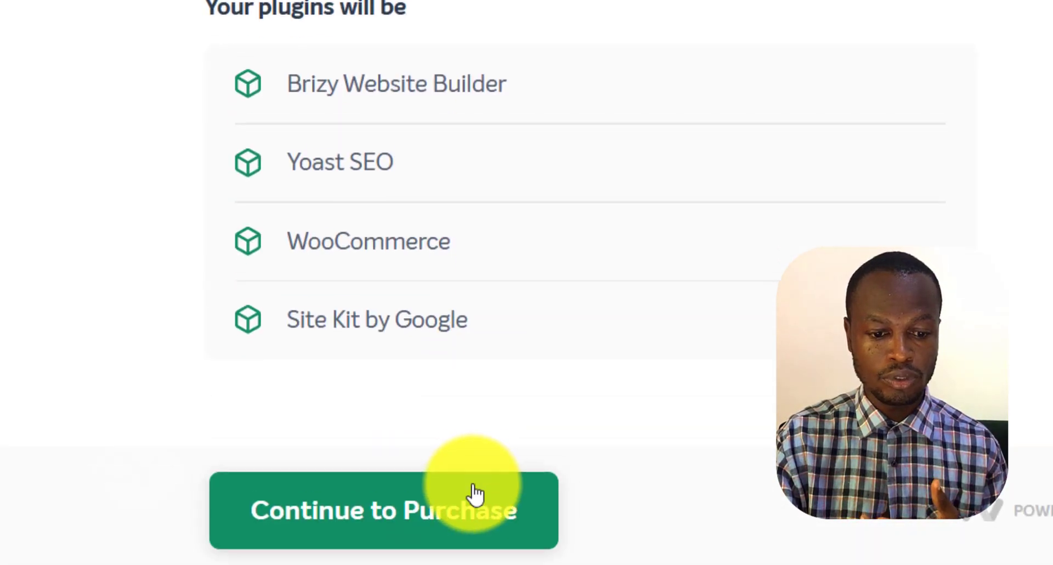
pyautogui.click(470, 494)
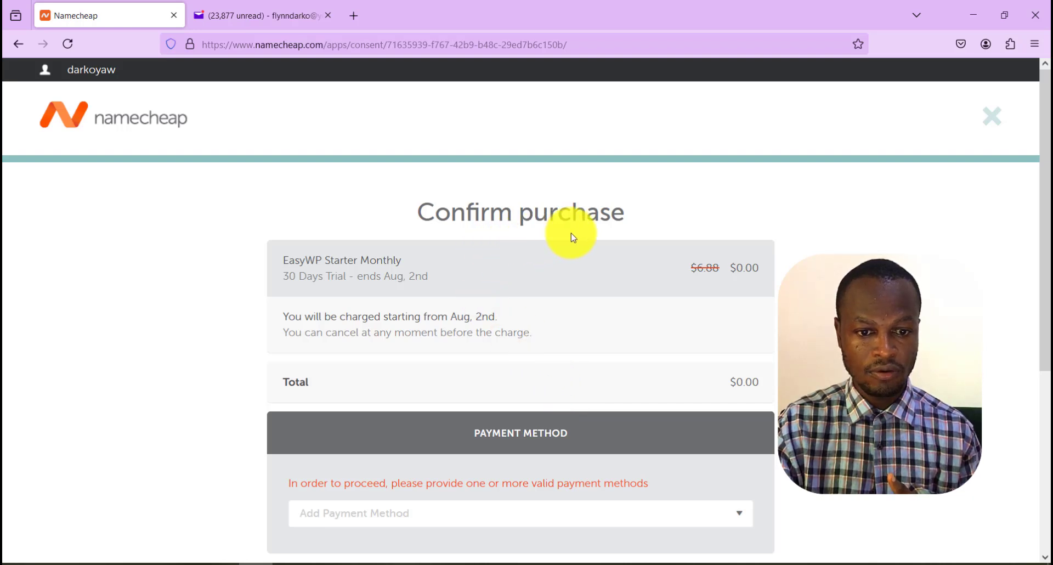
# Review the EasyWP Starter Monthly trial order and choose to add a new credit card as the payment method
pyautogui.scroll(-5, 568, 311)
pyautogui.scroll(1, 568, 312)
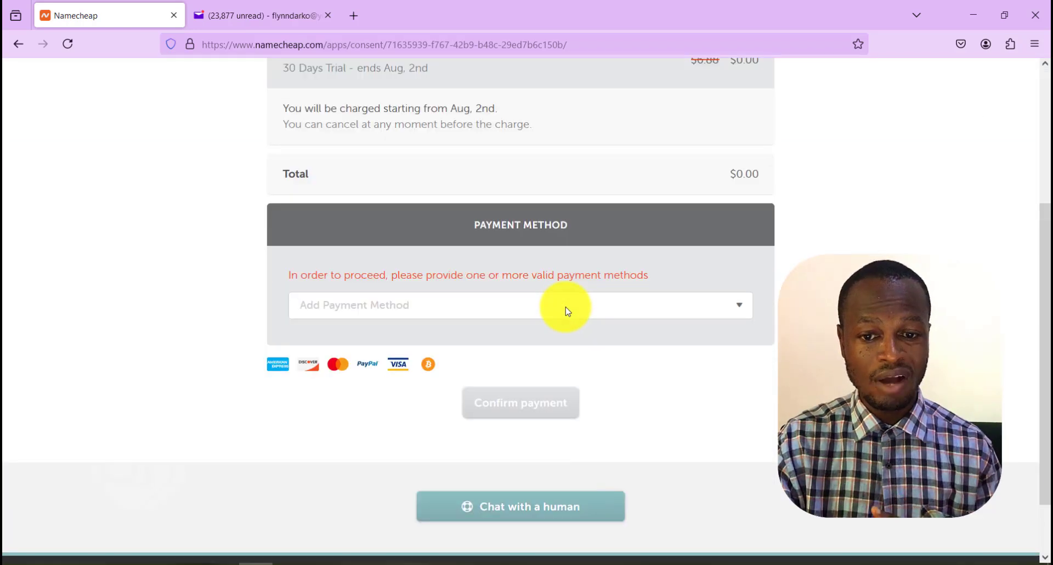
pyautogui.click(567, 313)
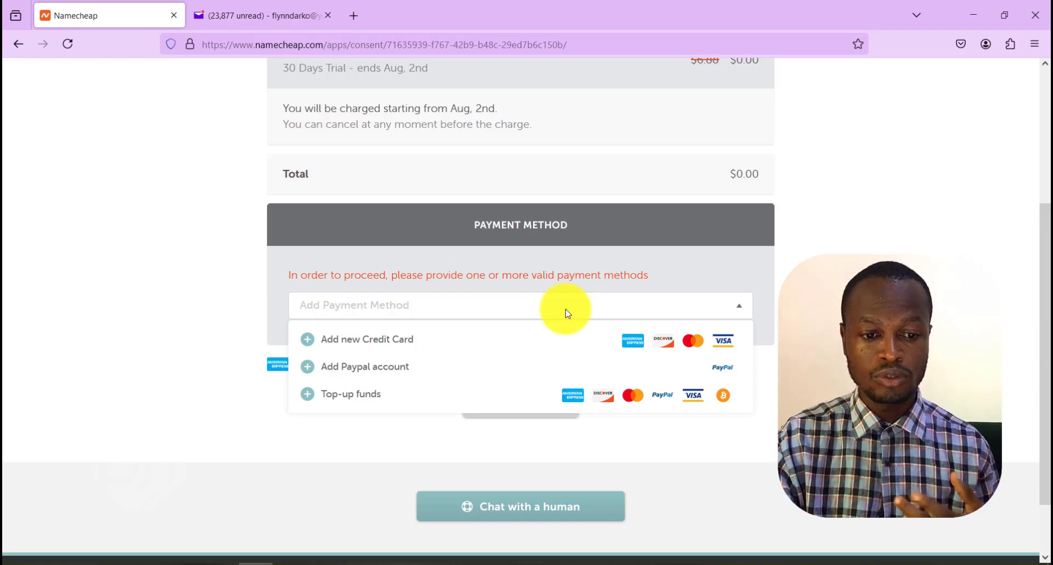
pyautogui.click(540, 341)
pyautogui.scroll(-4, 542, 344)
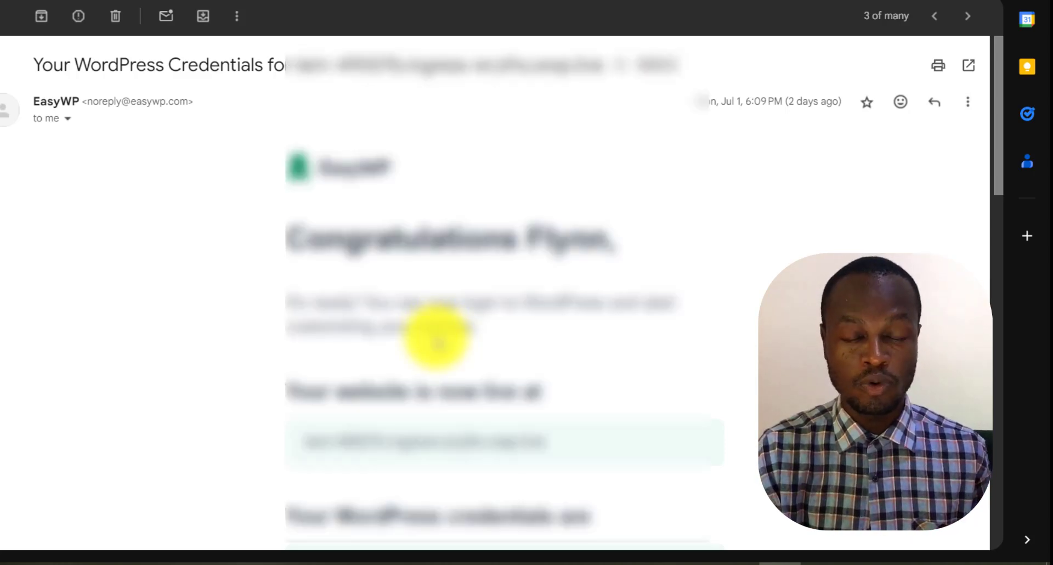
# Read the EasyWP email with the WordPress credentials, including the login details, starting guides and advice for a website that is not live
pyautogui.scroll(-3, 437, 340)
pyautogui.scroll(3, 437, 340)
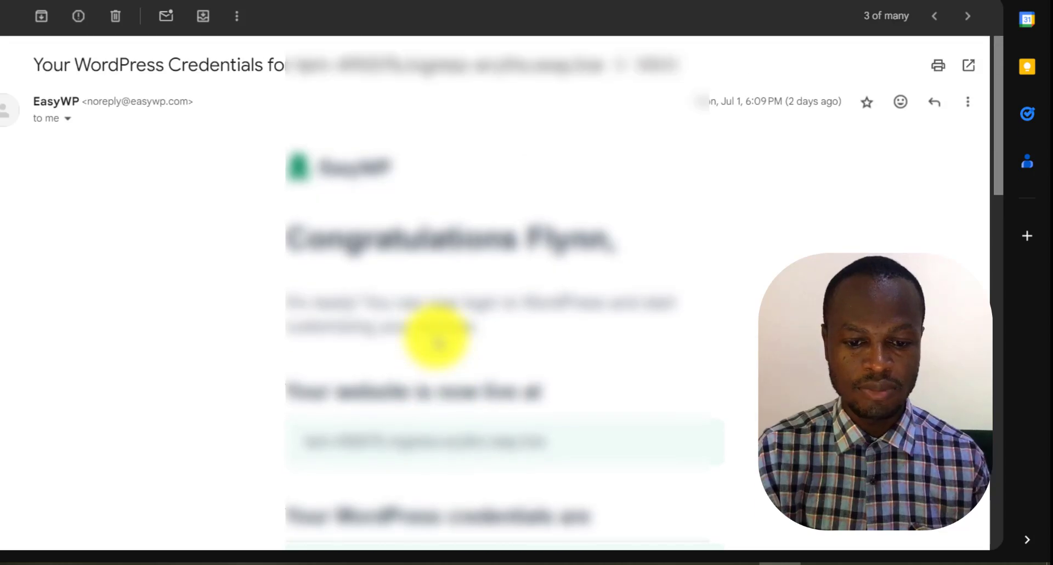
pyautogui.scroll(-3, 436, 340)
pyautogui.scroll(-3, 435, 335)
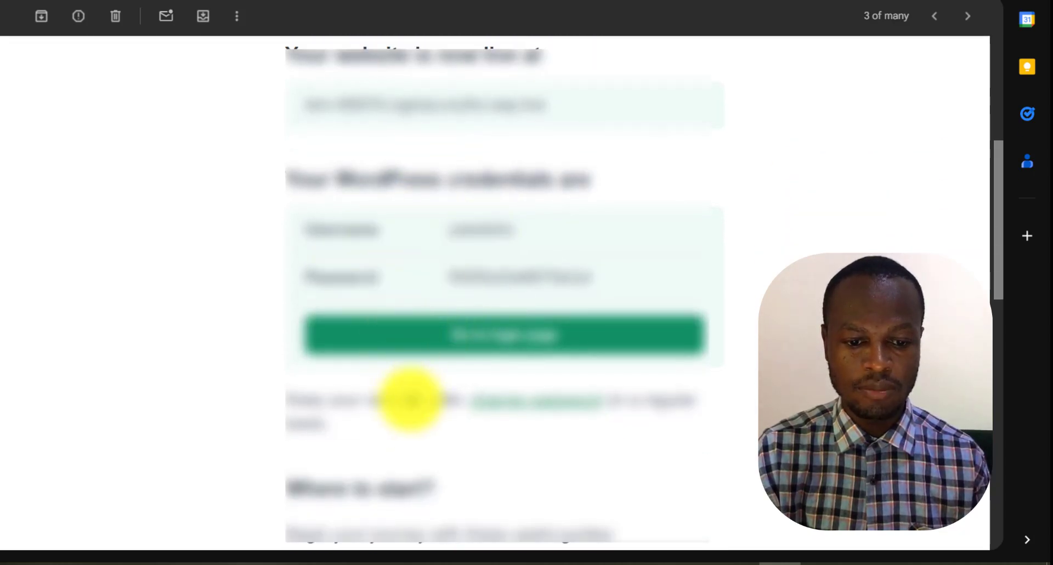
pyautogui.scroll(-3, 411, 406)
pyautogui.scroll(-3, 411, 416)
pyautogui.scroll(2, 412, 417)
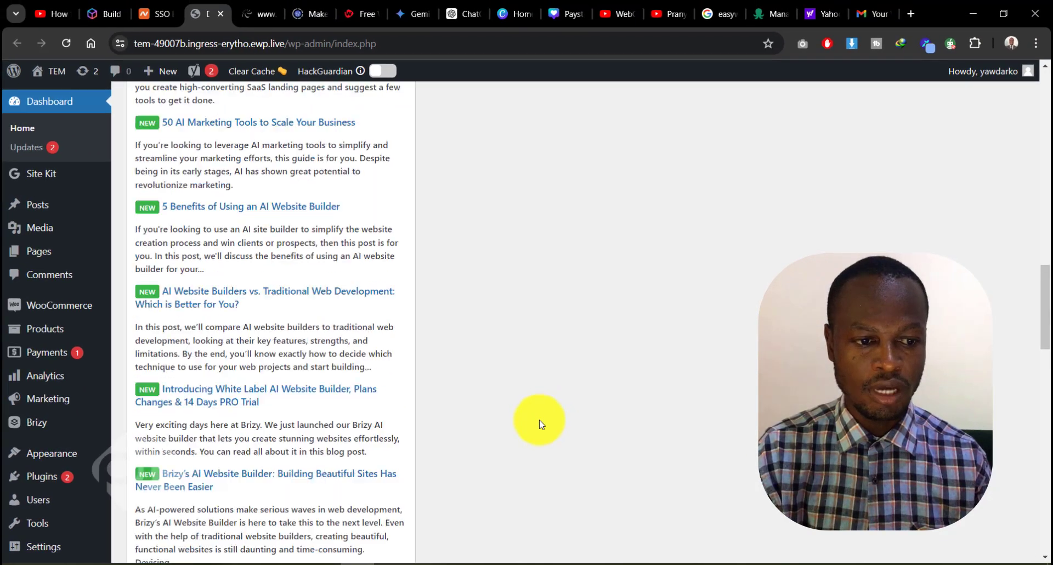
pyautogui.scroll(10, 416, 411)
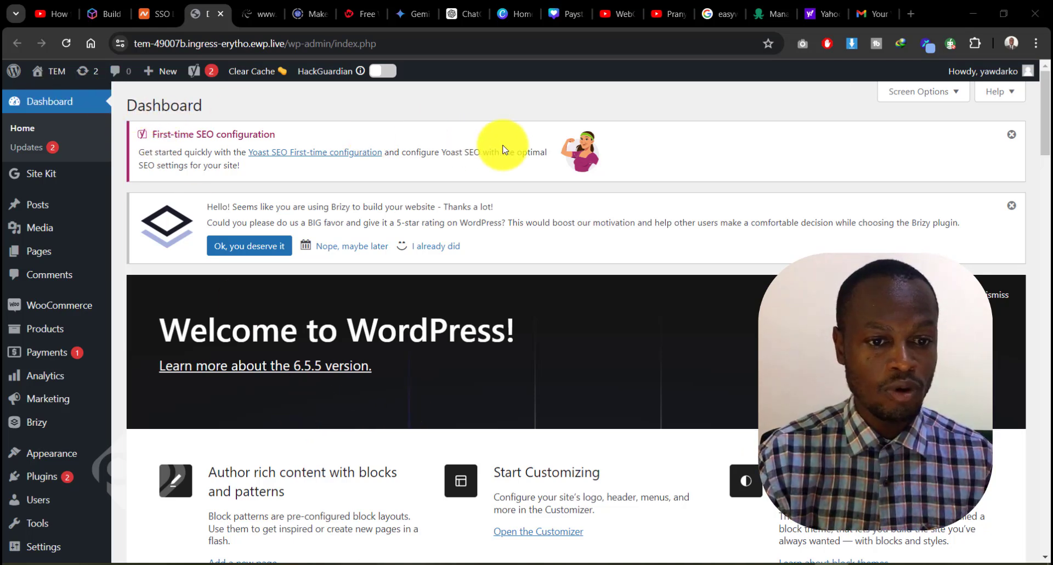
# Open the live TEM site in a separate tab and look over its default homepage down to the footer
pyautogui.moveTo(51, 80)
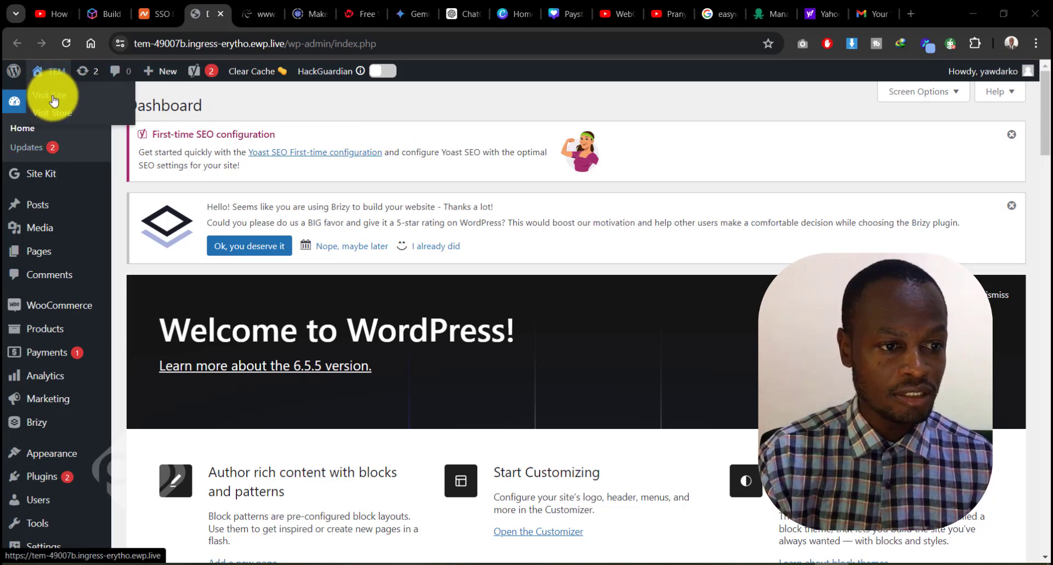
pyautogui.rightClick(53, 100)
pyautogui.click(100, 108)
pyautogui.click(234, 6)
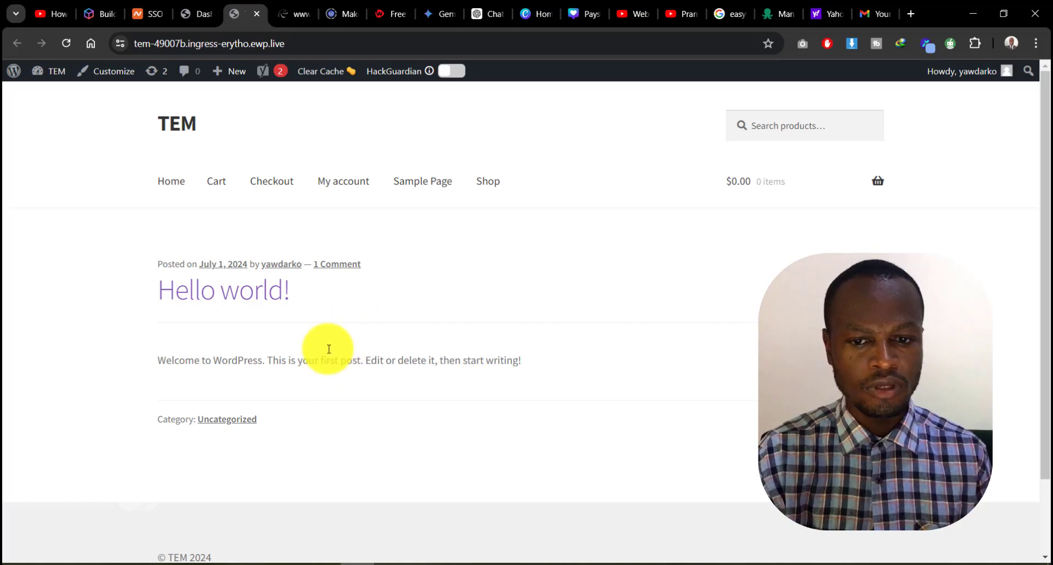
pyautogui.scroll(-2, 485, 329)
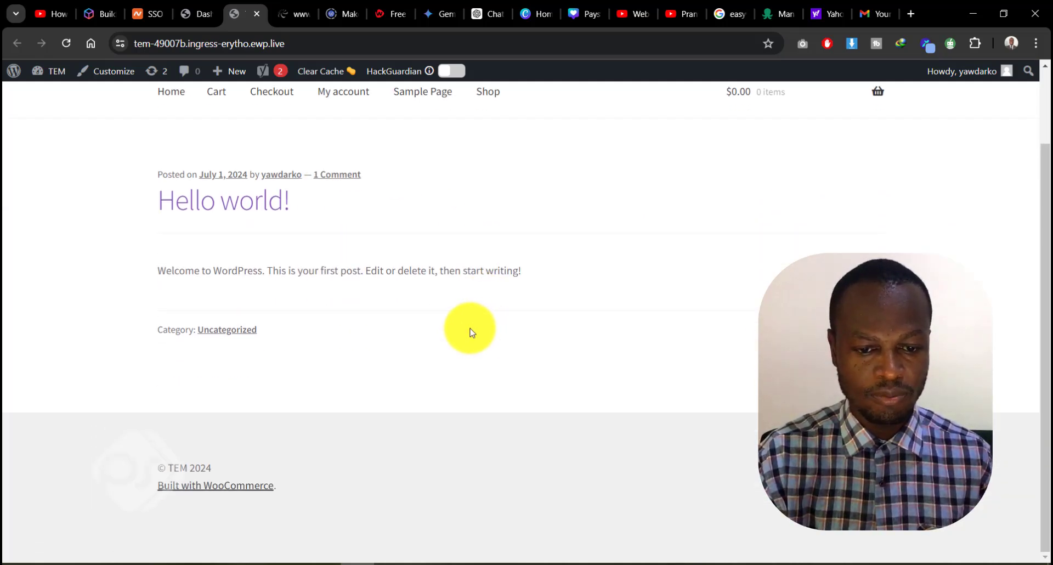
pyautogui.scroll(3, 471, 332)
# Return to the WordPress dashboard, look through the installed themes, and start adding a new theme
pyautogui.click(191, 14)
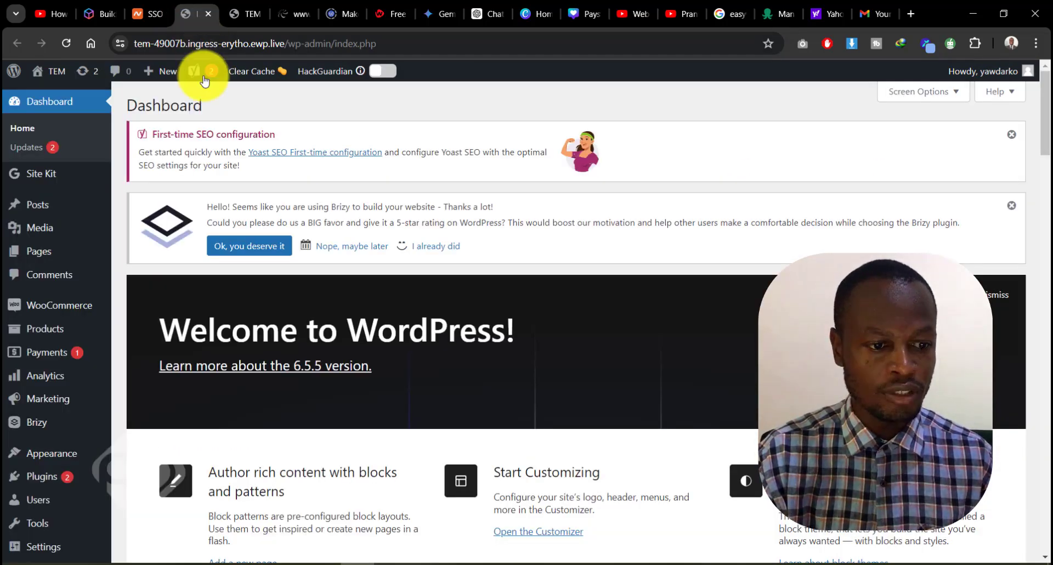
pyautogui.click(60, 452)
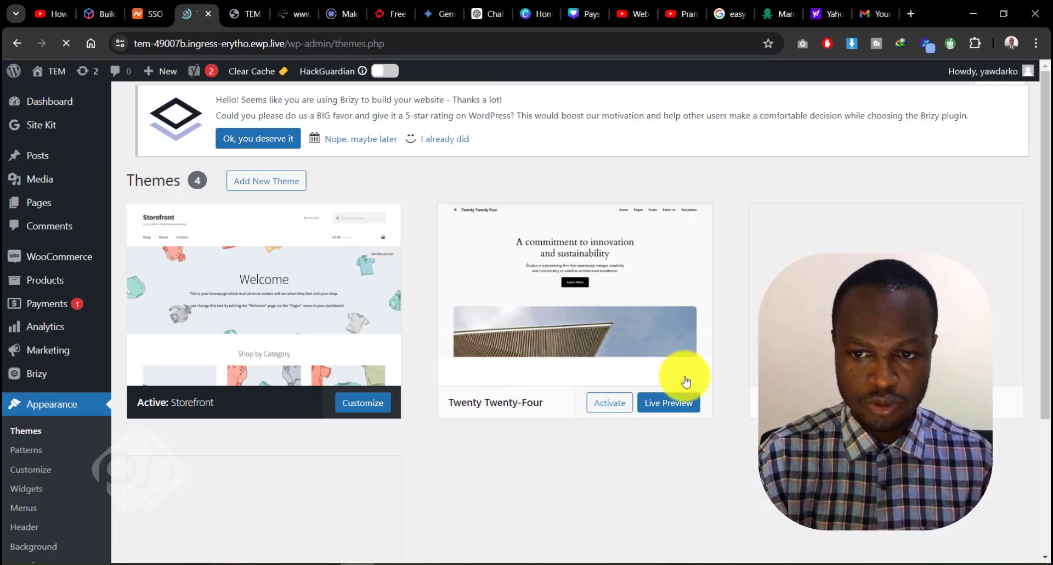
pyautogui.scroll(-4, 720, 387)
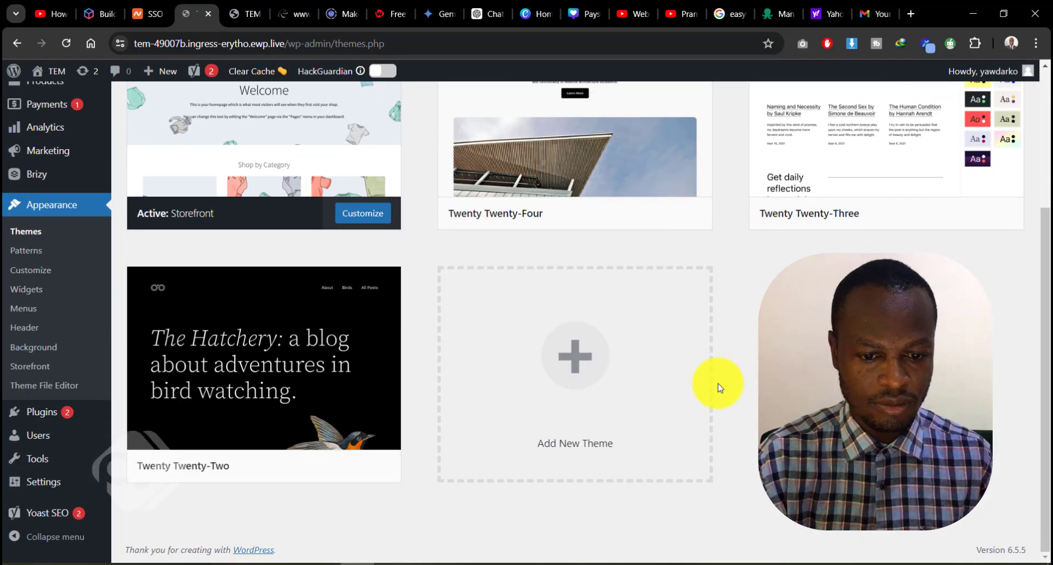
pyautogui.scroll(4, 720, 387)
pyautogui.click(263, 114)
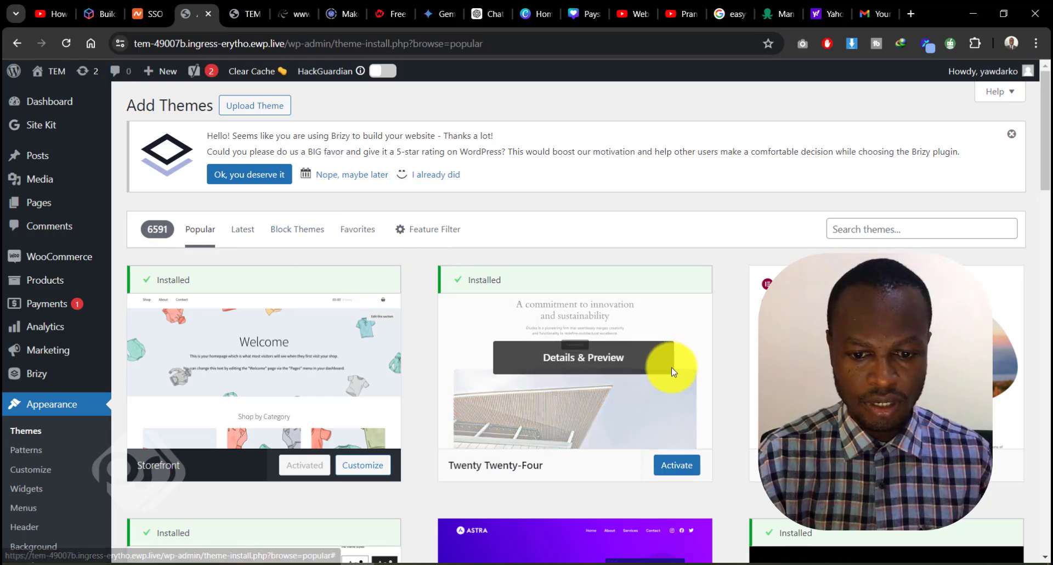
# Browse the popular WordPress themes and install the Kadence theme
pyautogui.scroll(-5, 671, 367)
pyautogui.scroll(-4, 671, 366)
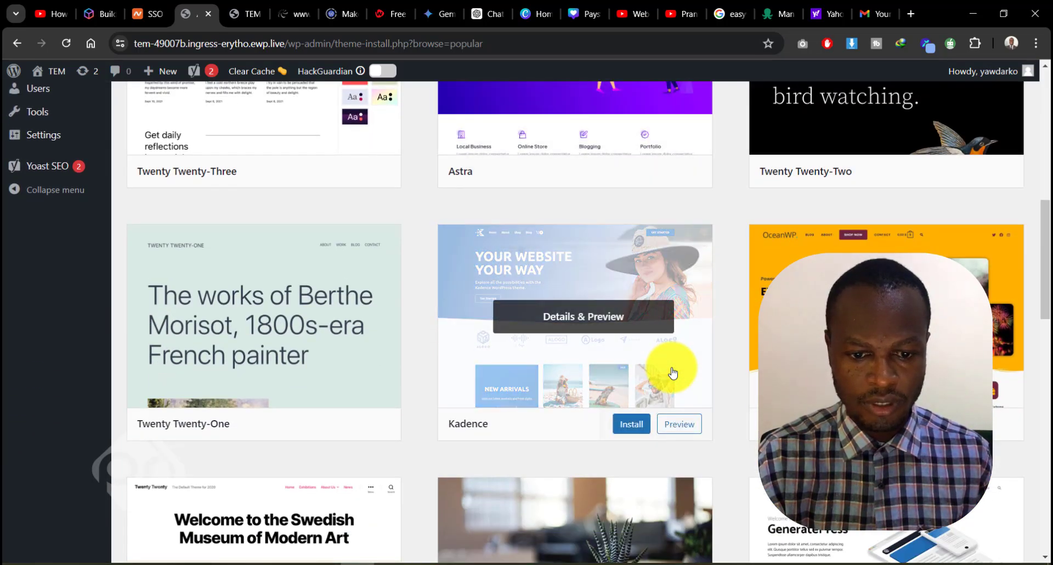
pyautogui.scroll(-3, 548, 343)
pyautogui.scroll(4, 526, 346)
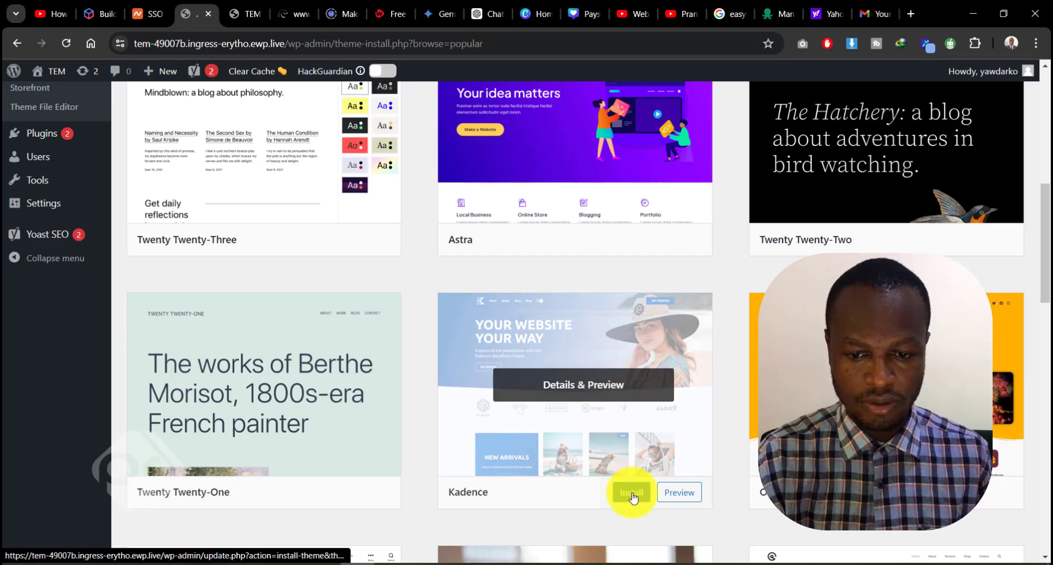
pyautogui.scroll(-17, 614, 449)
pyautogui.scroll(-10, 614, 448)
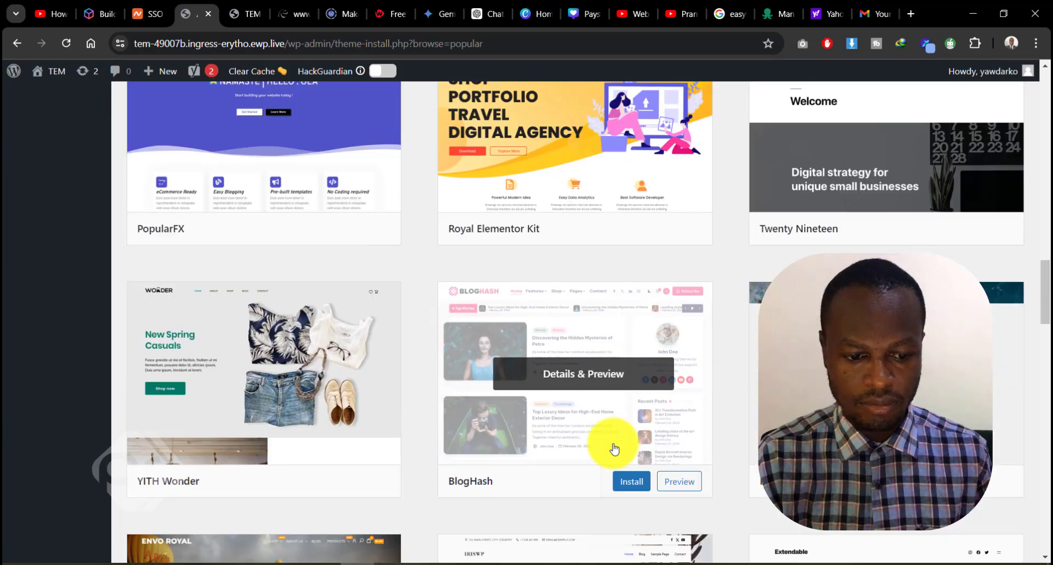
pyautogui.scroll(-4, 613, 447)
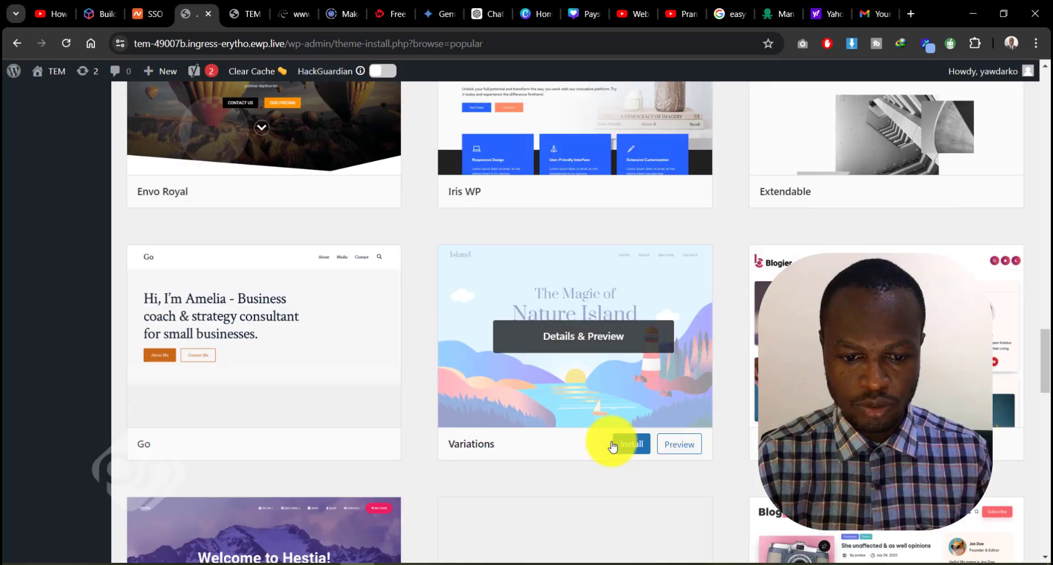
pyautogui.scroll(1, 613, 447)
pyautogui.scroll(-4, 611, 444)
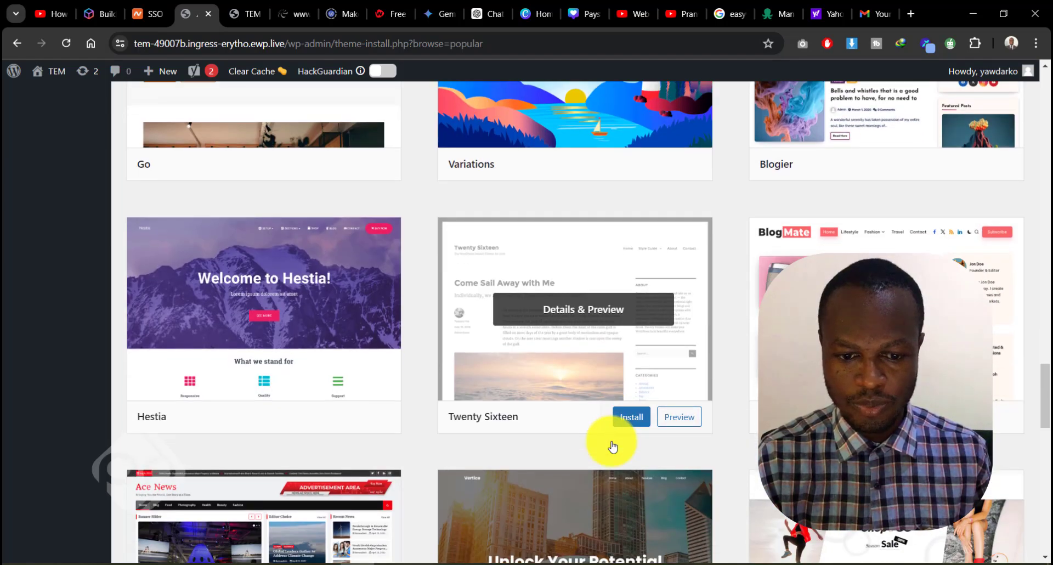
pyautogui.scroll(-4, 611, 442)
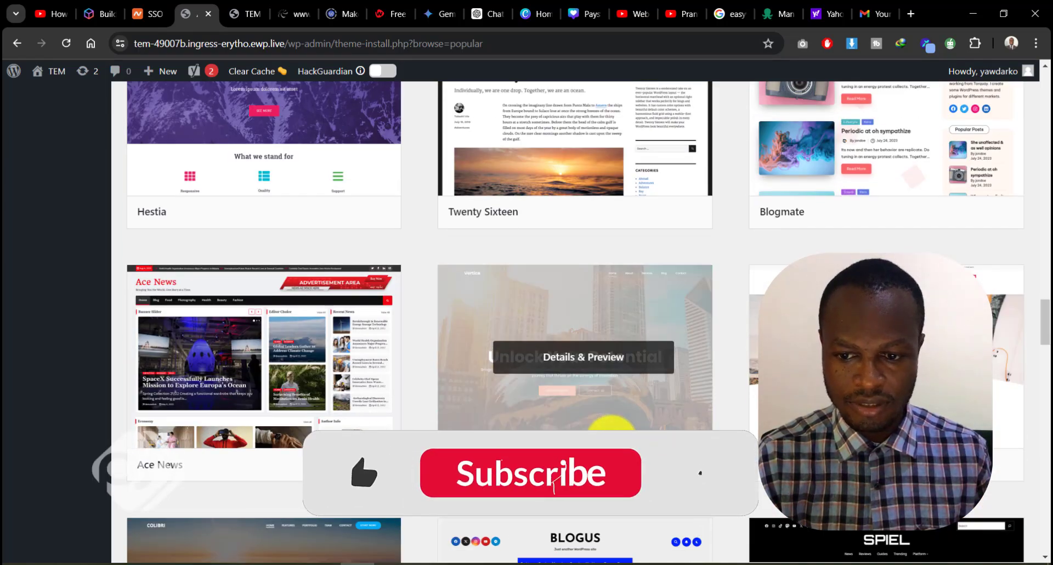
pyautogui.scroll(-5, 611, 439)
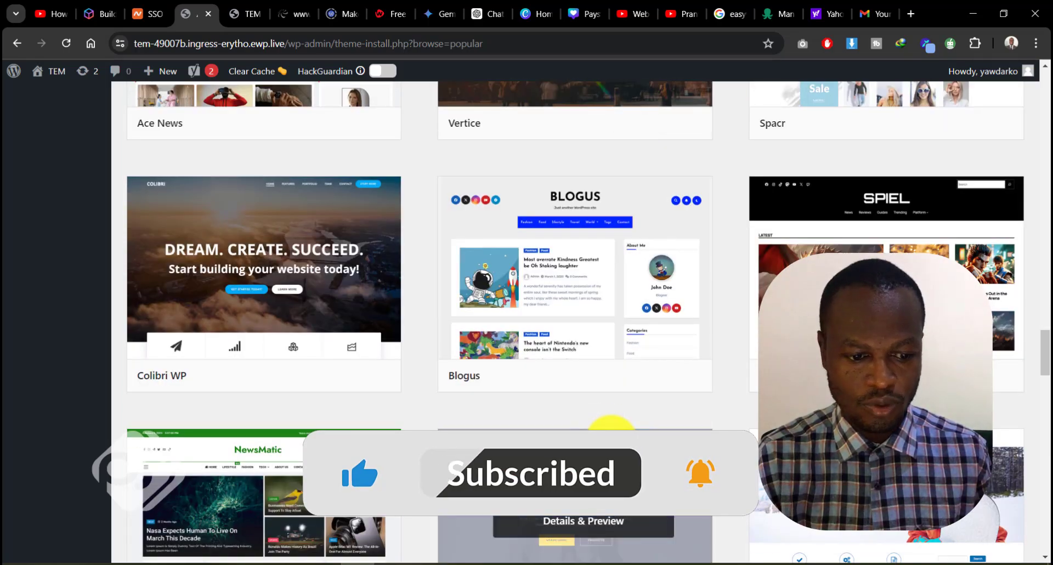
pyautogui.scroll(20, 610, 433)
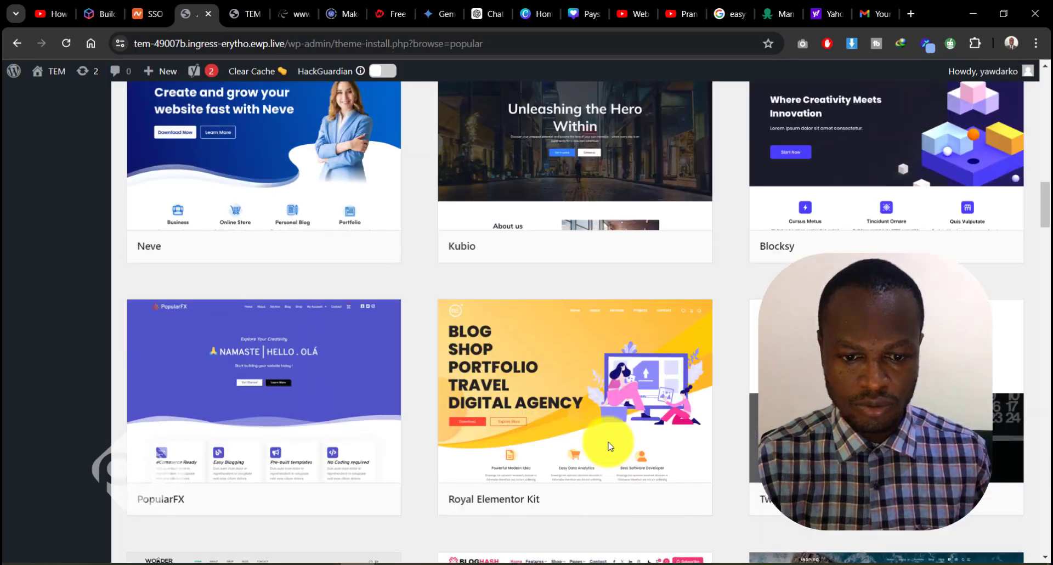
pyautogui.scroll(15, 609, 445)
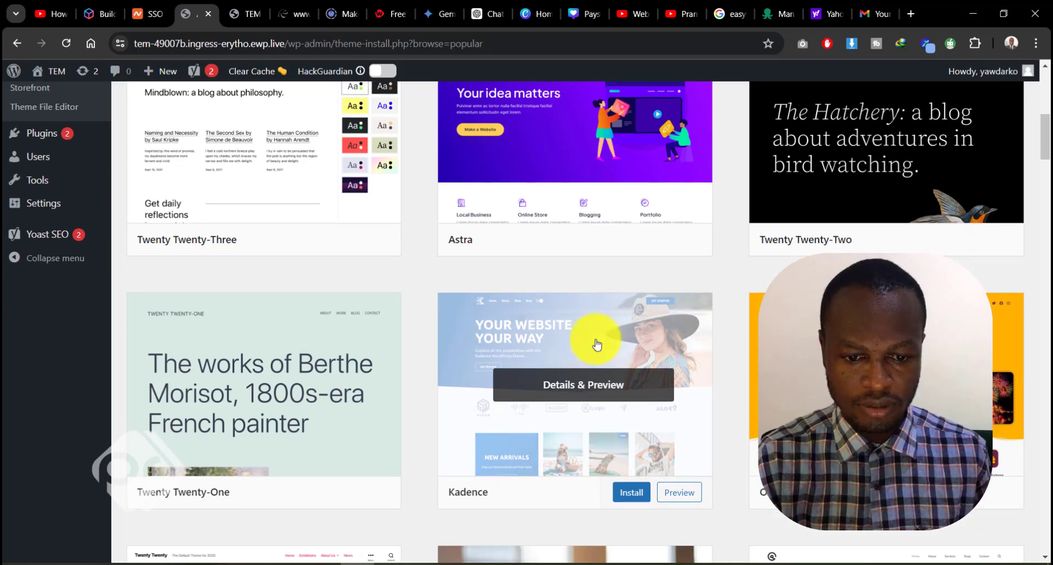
pyautogui.click(617, 489)
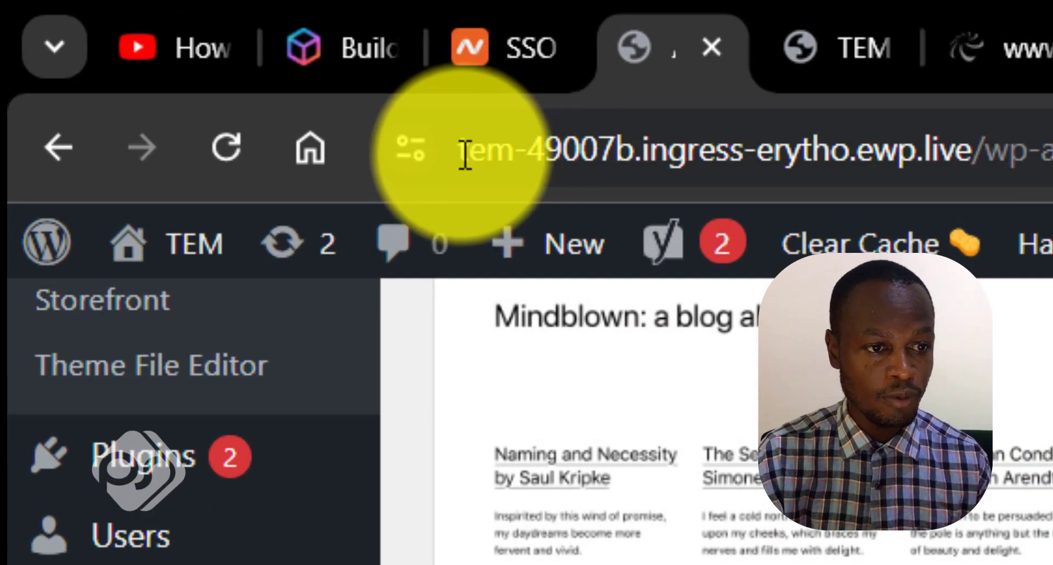
# Highlight the site's free ewp.live address for inspection, and activate the Kadence theme
pyautogui.moveTo(464, 154); pyautogui.dragTo(979, 154)
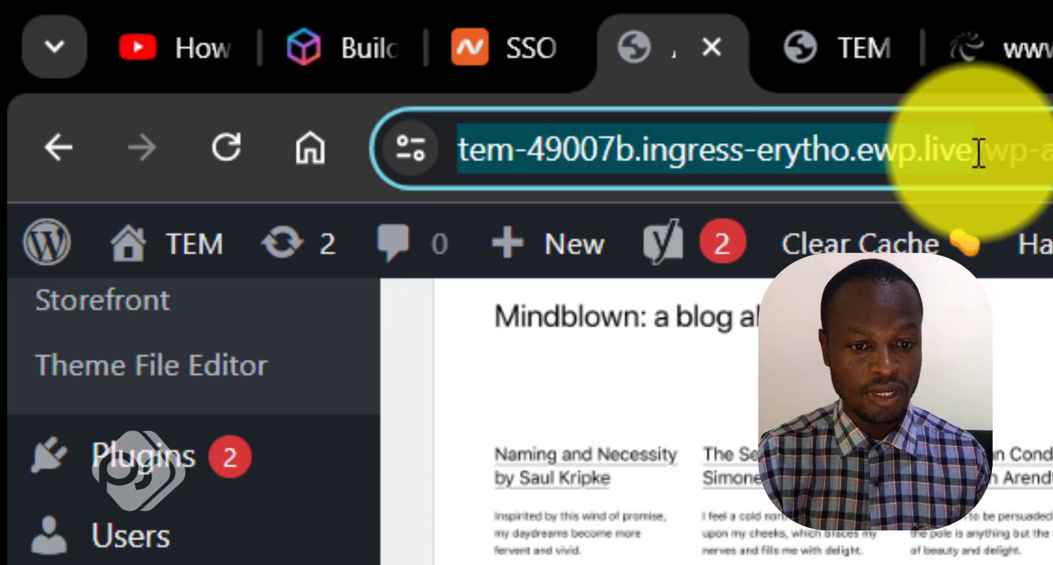
pyautogui.moveTo(979, 154); pyautogui.dragTo(978, 153)
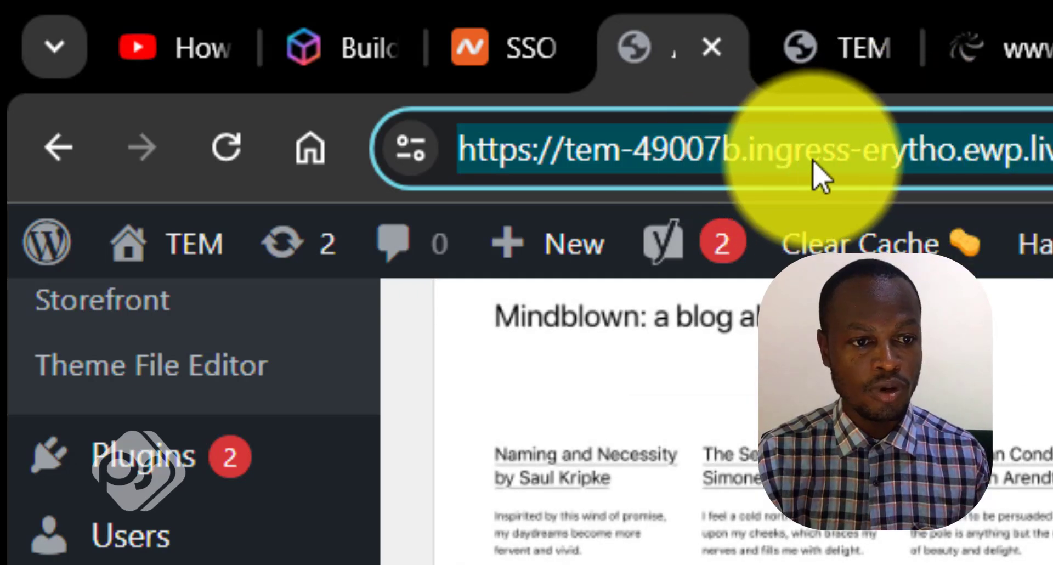
pyautogui.click(1041, 351)
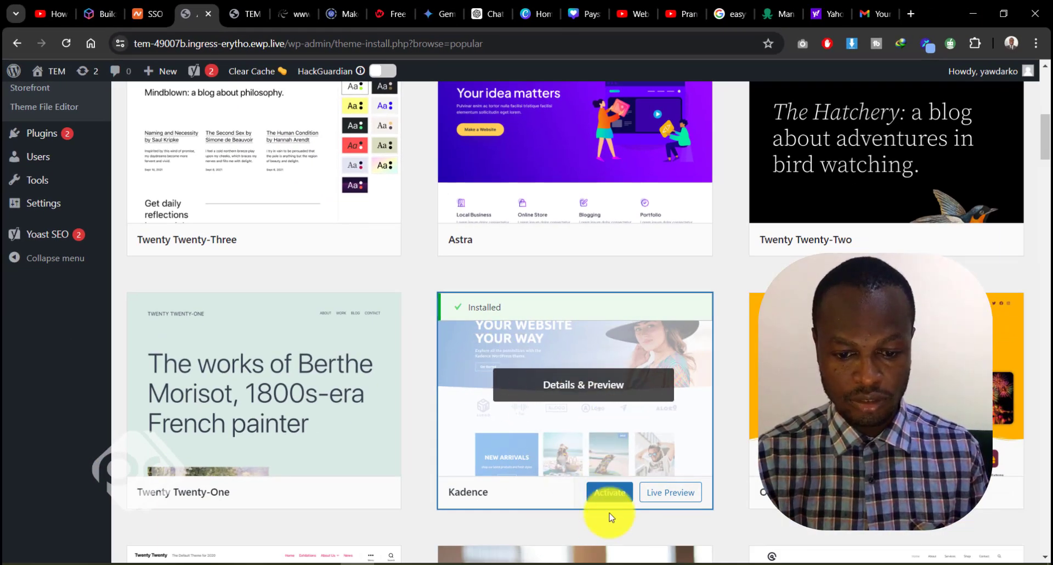
pyautogui.click(608, 493)
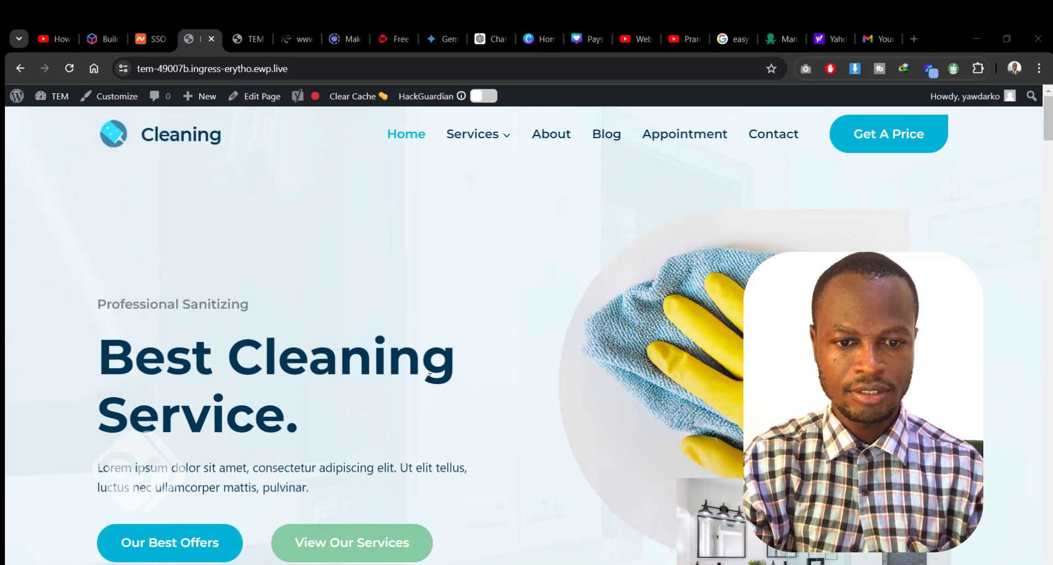
# Look over the homepage of the finished Cleaning website
pyautogui.moveTo(515, 141)
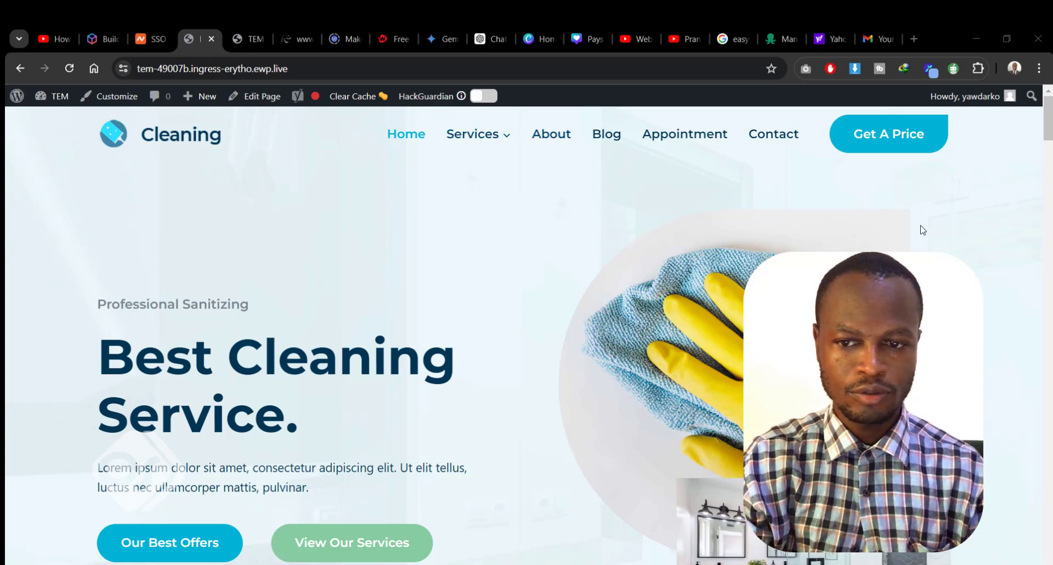
pyautogui.moveTo(1047, 136)
pyautogui.mouseDown()
pyautogui.moveTo(1050, 563)
pyautogui.moveTo(1047, 118)
pyautogui.mouseUp()
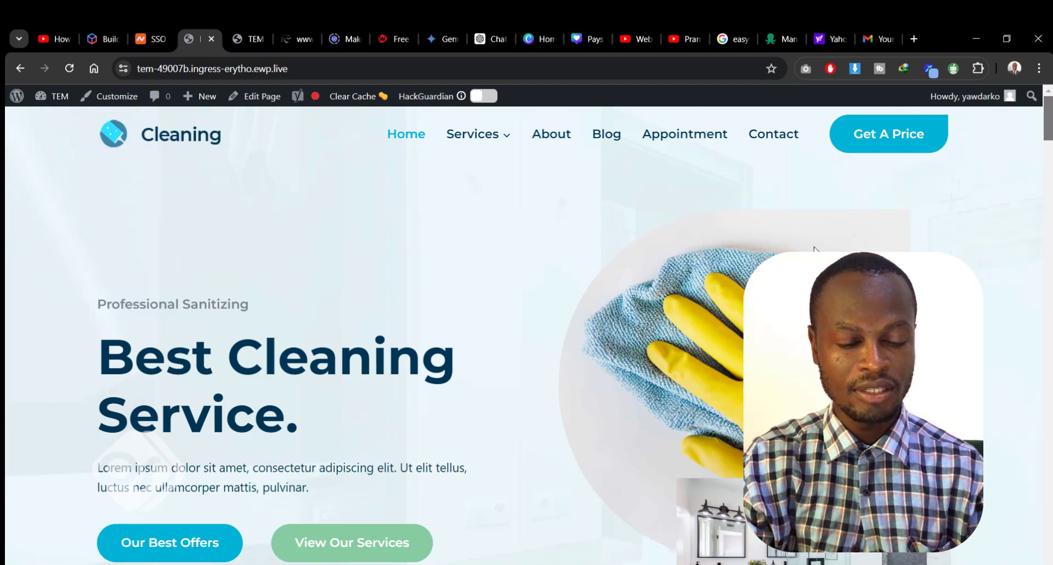